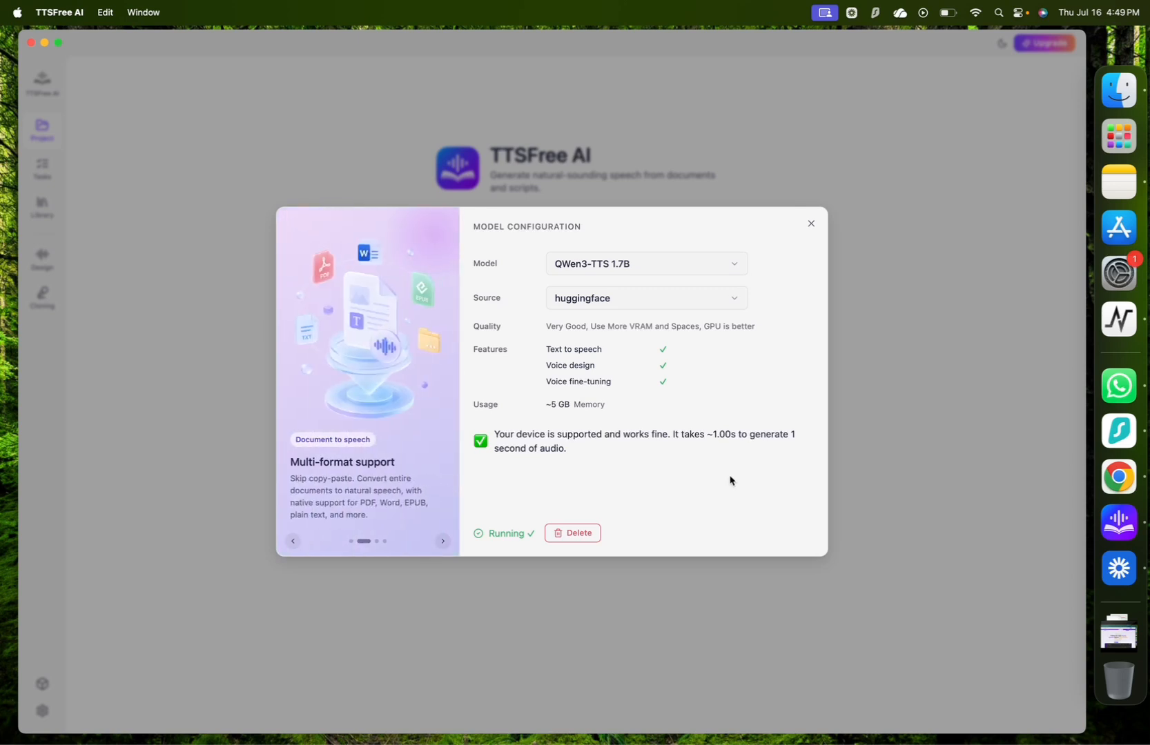
Compare the details of the QWen3-TTS 0.6B and 1.7B models, leave QWen3-TTS 1.7B selected and close the model configuration.
left_click(646, 271)
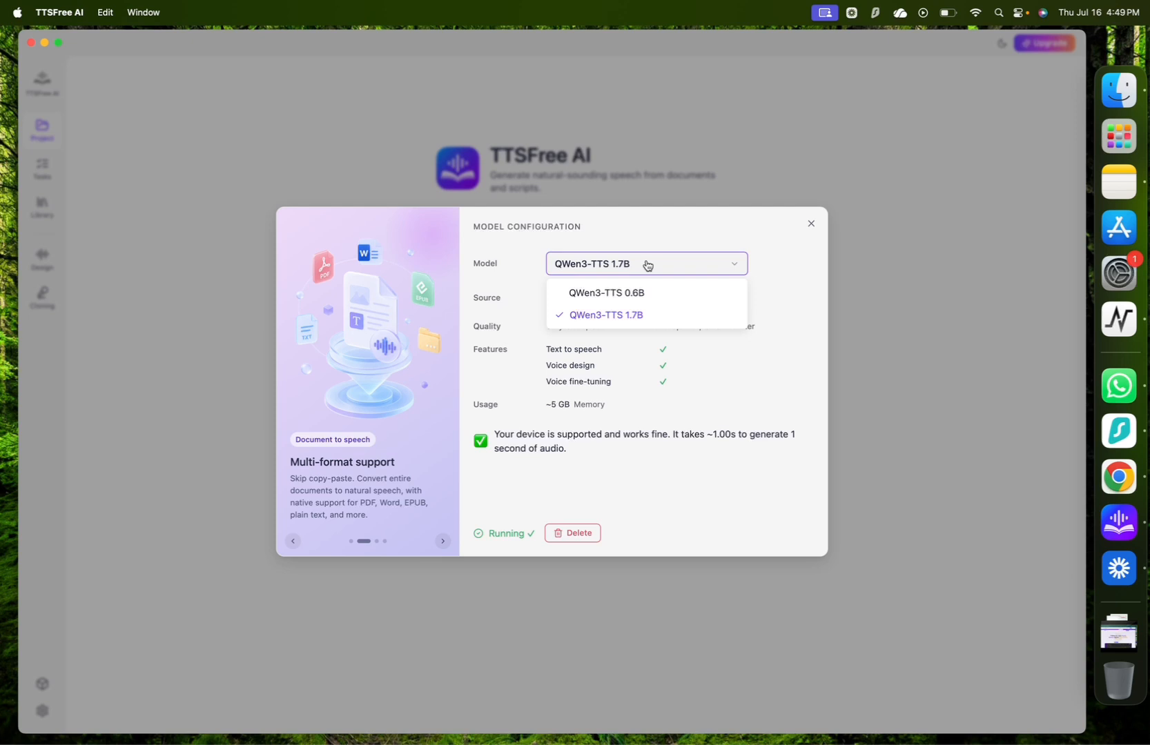
left_click(634, 294)
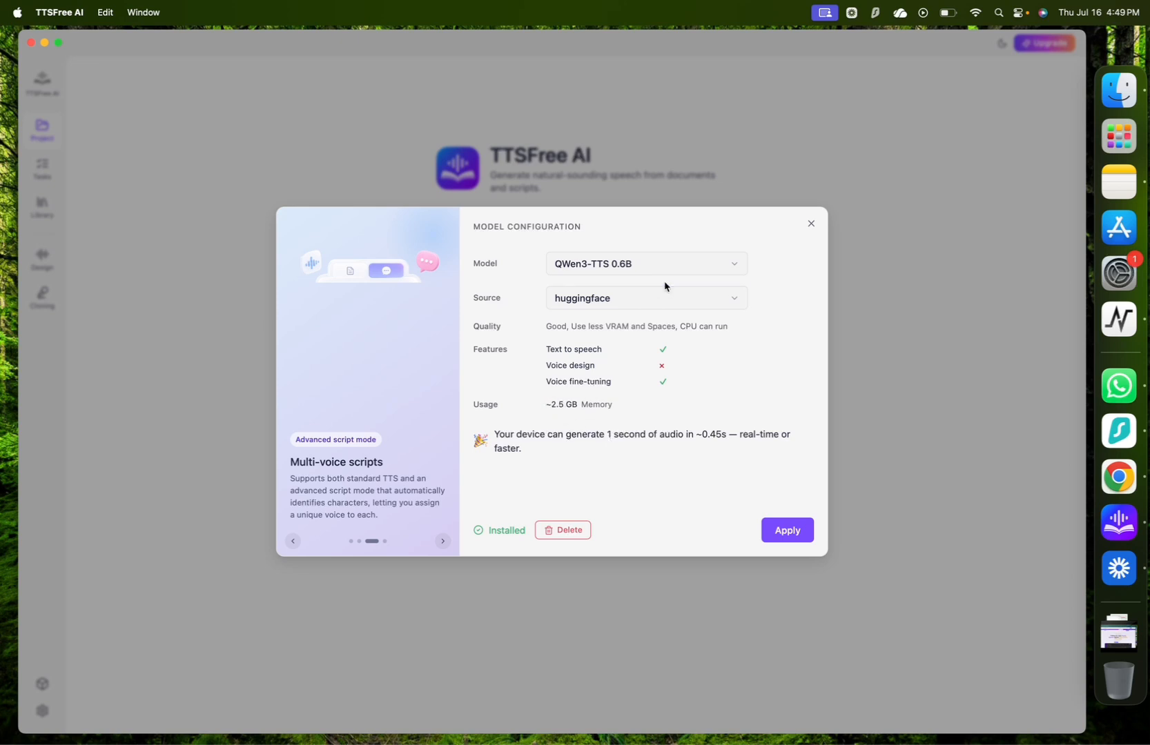
left_click(688, 268)
left_click(639, 315)
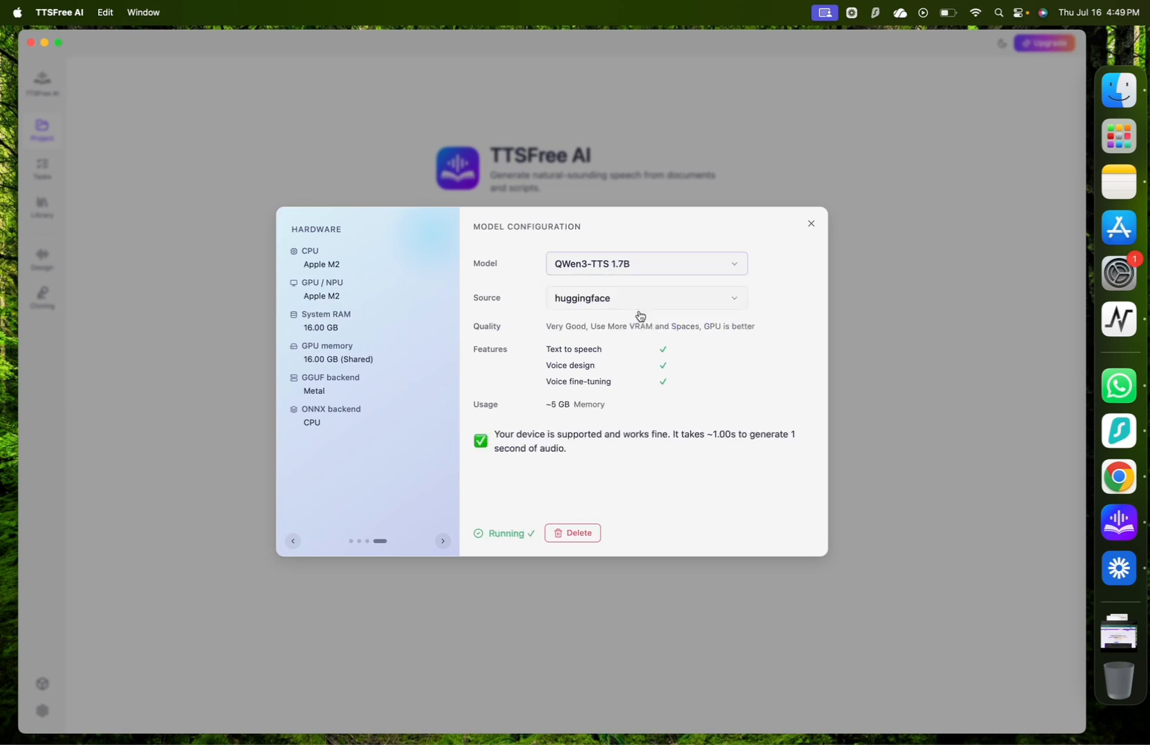
left_click(811, 223)
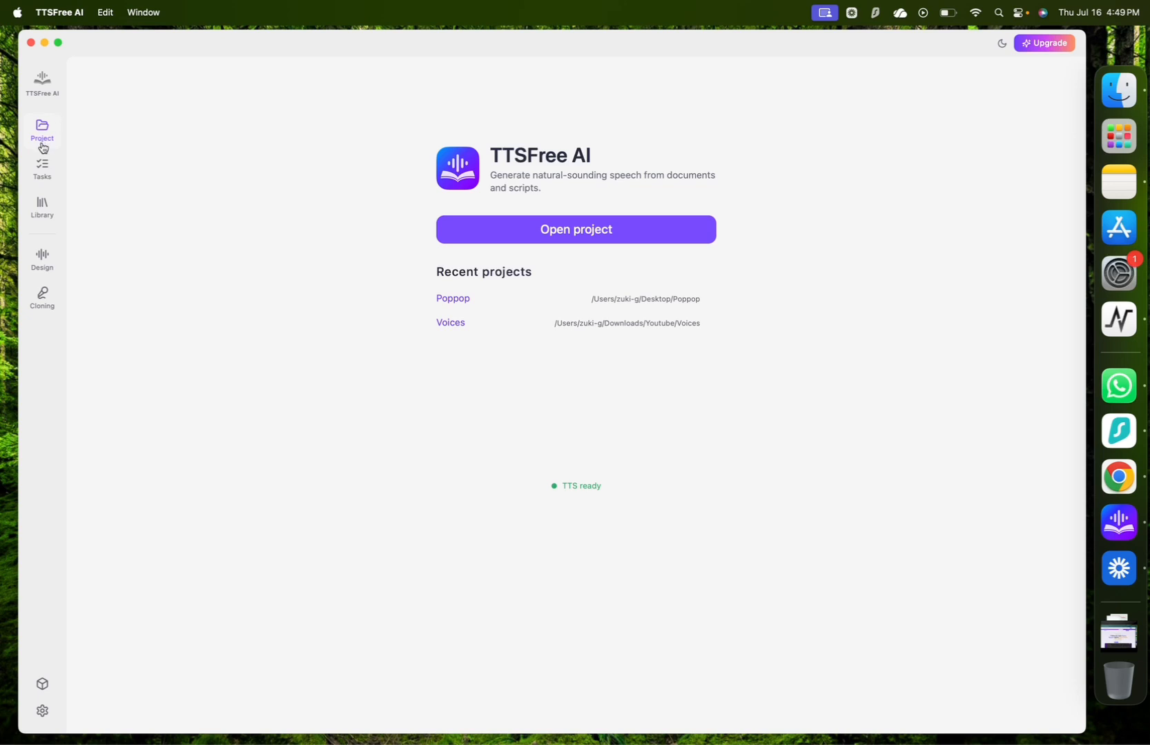
Open the Poppop folder on the Desktop as the project.
left_click(627, 233)
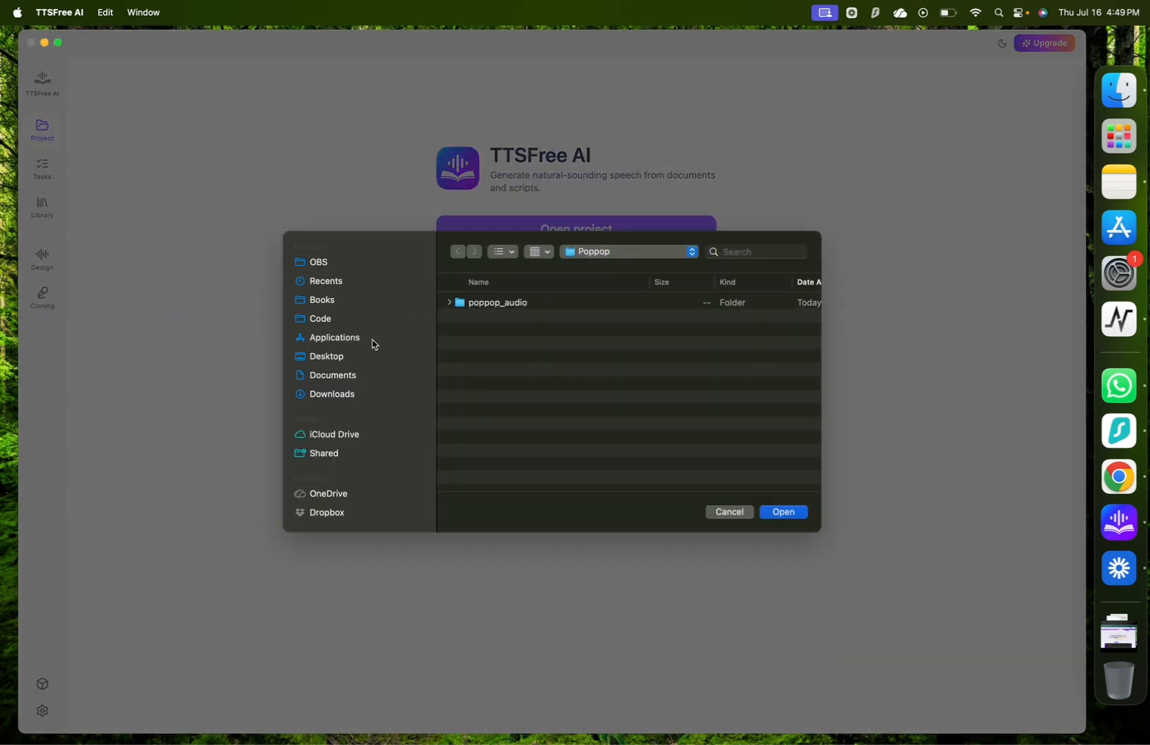
left_click(369, 352)
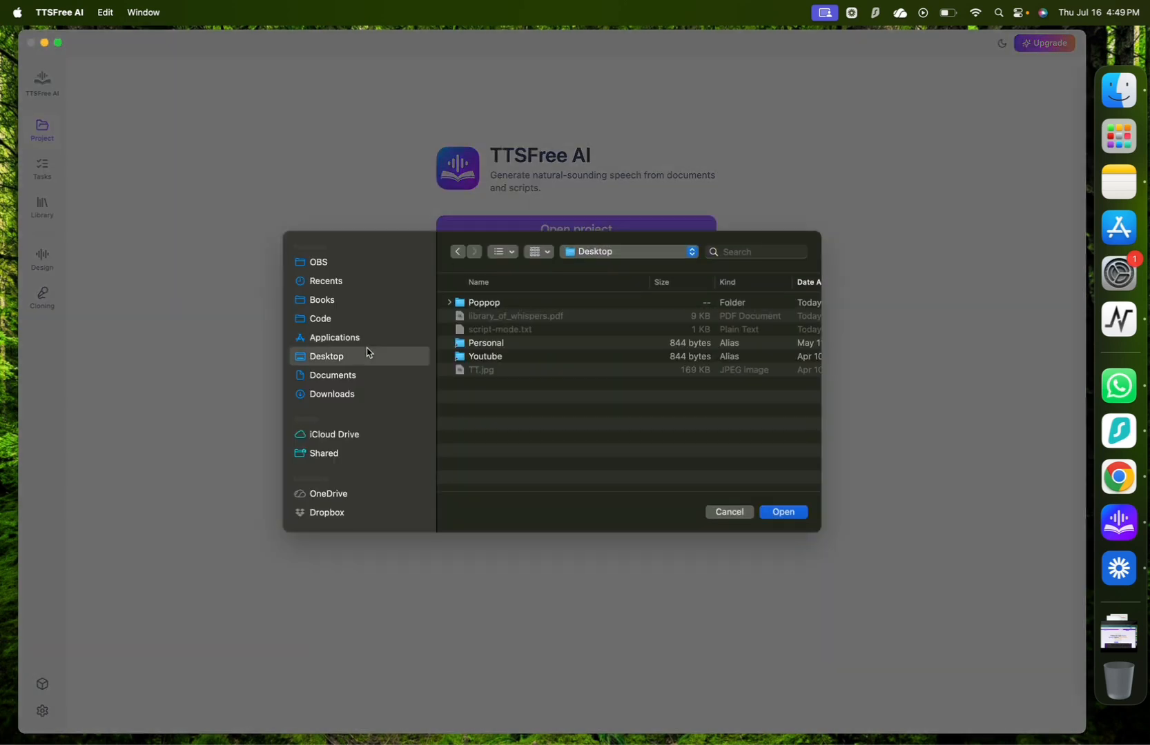
left_click(486, 303)
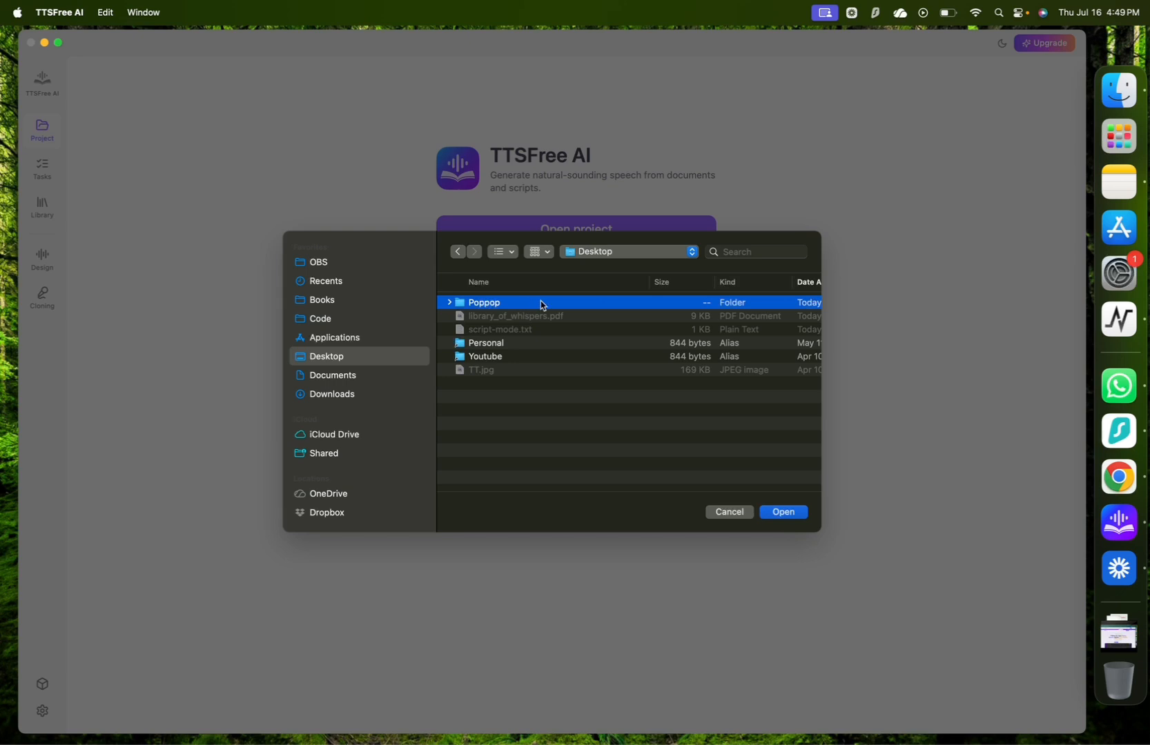
left_click(787, 513)
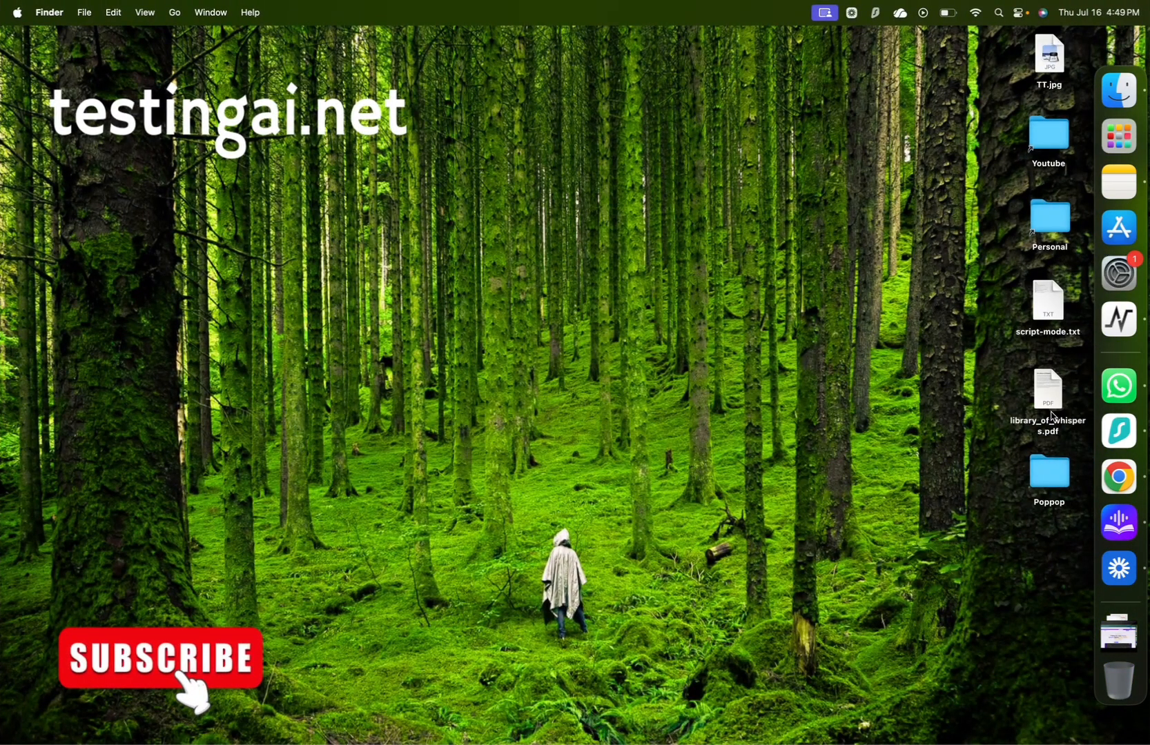
Preview library_of_whispers.pdf from the desktop, copy its third paragraph and return to TTSFree AI.
left_click(1054, 416)
key("space")
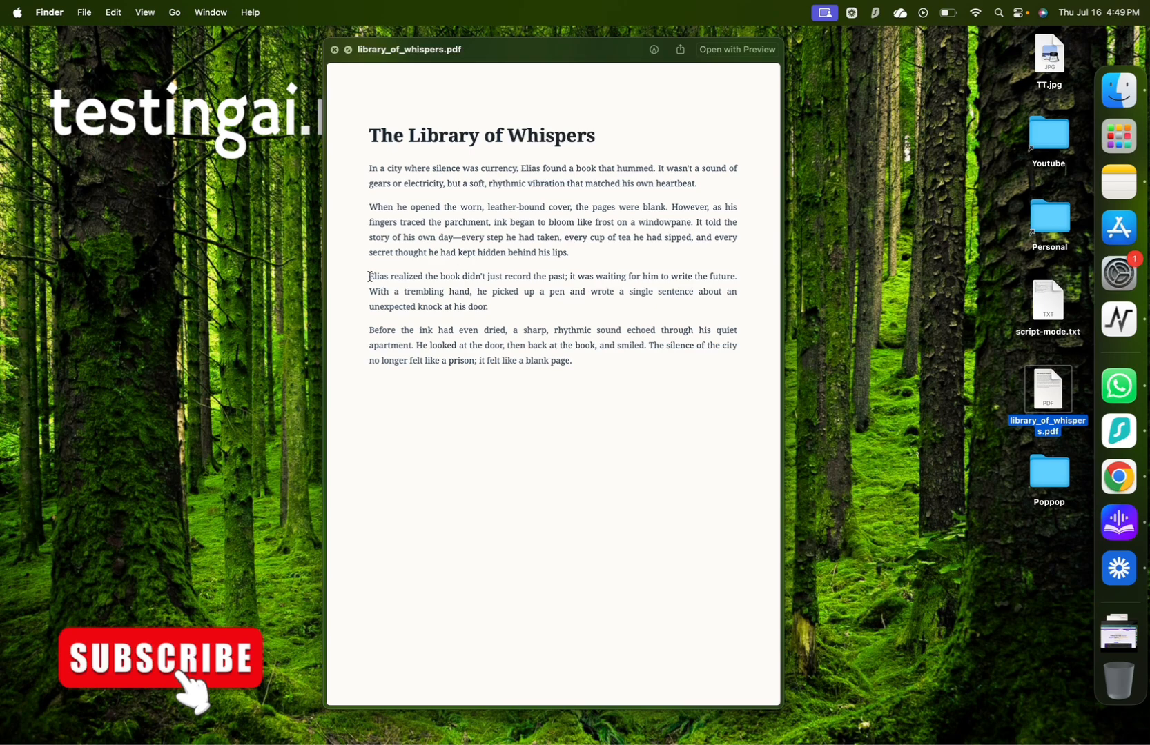
left_click_drag(370, 276, 490, 313)
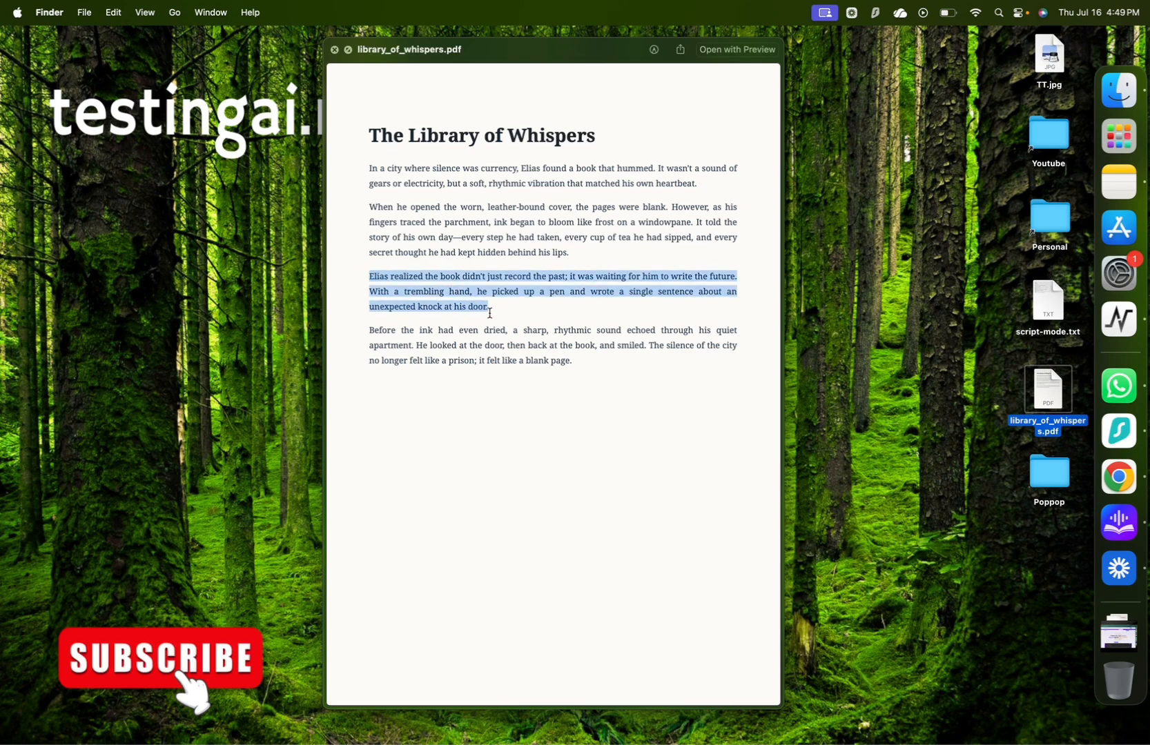
key("super+c")
key("ctrl+Right")
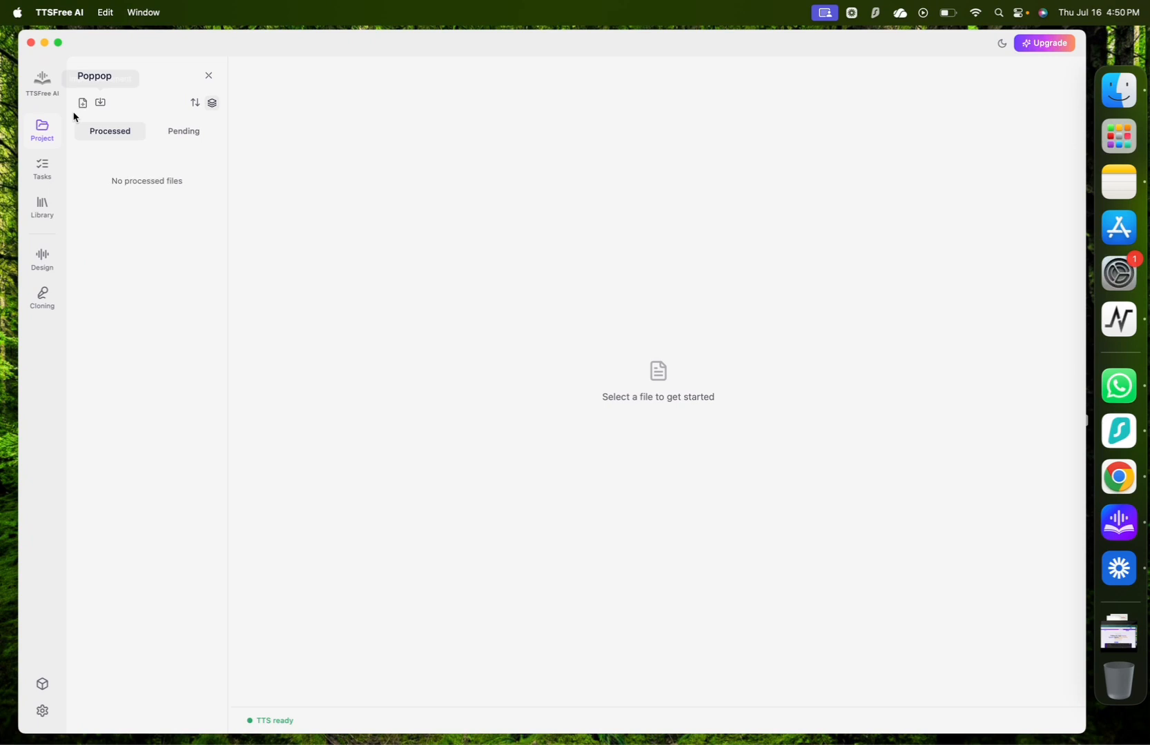
Create a blank document in the project and assign the English (UK) system voice Isla to its first paragraph after previewing voices.
left_click(83, 105)
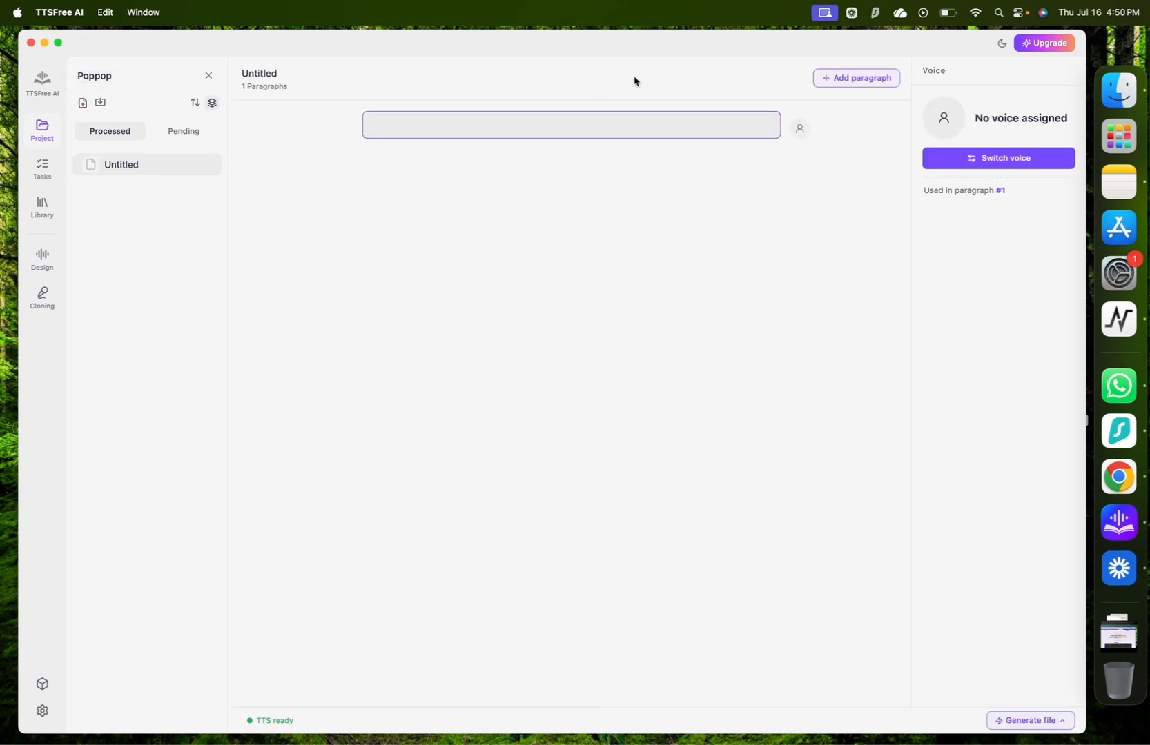
left_click(800, 132)
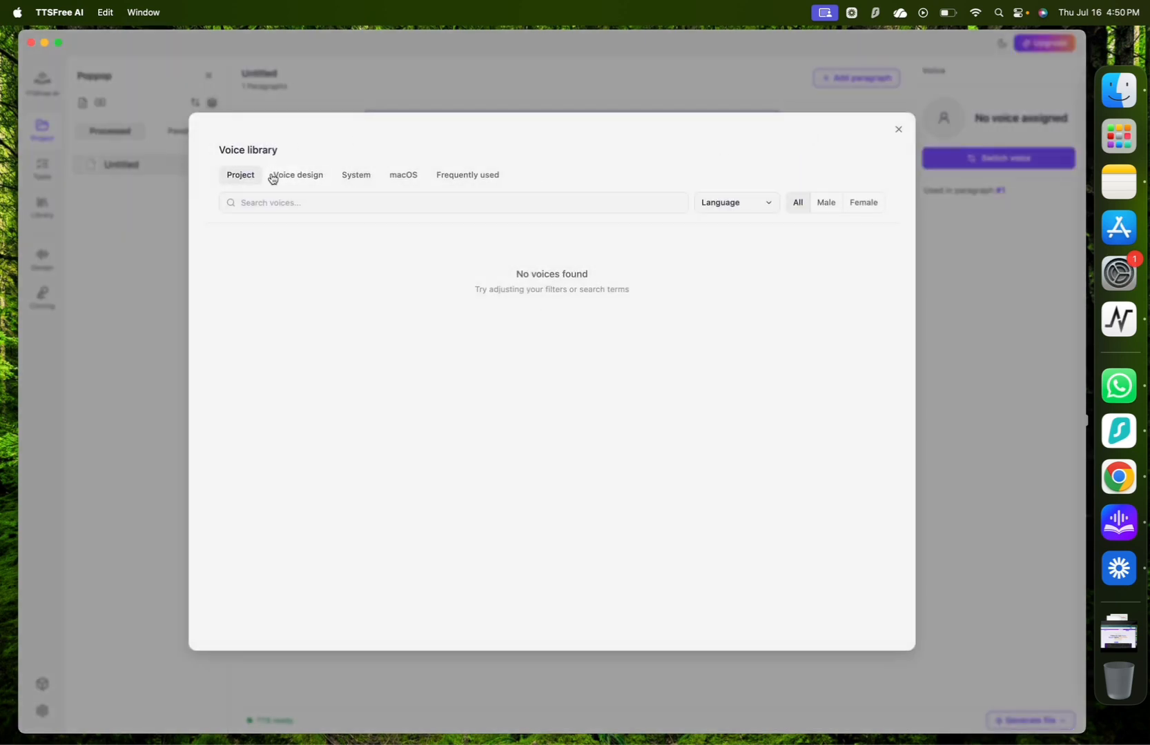
left_click(360, 177)
scroll(505, 455, "down", 5)
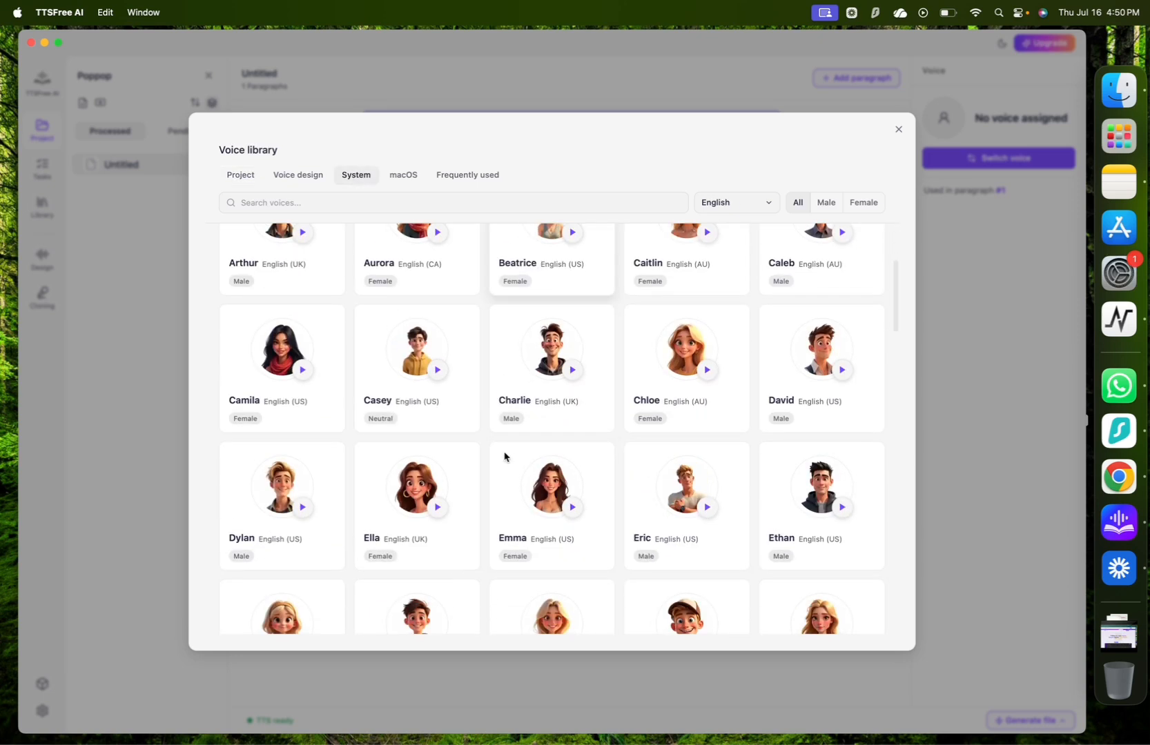
scroll(506, 456, "down", 5)
scroll(577, 435, "down", 2)
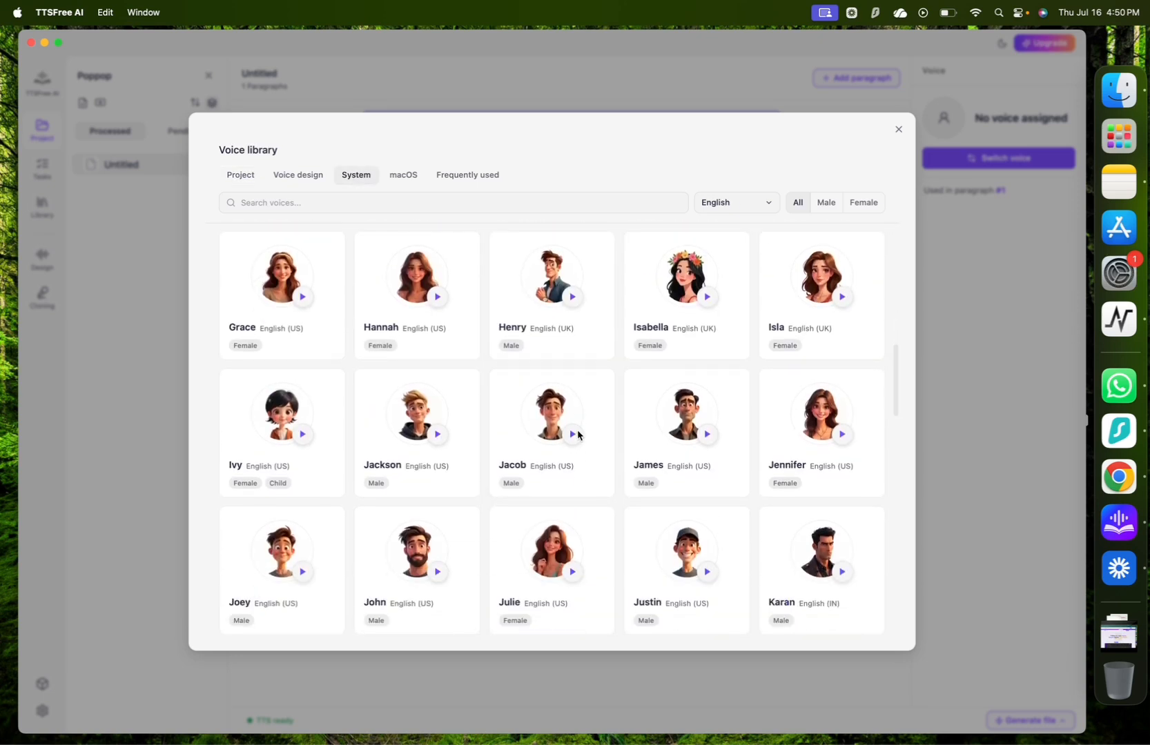
left_click(438, 437)
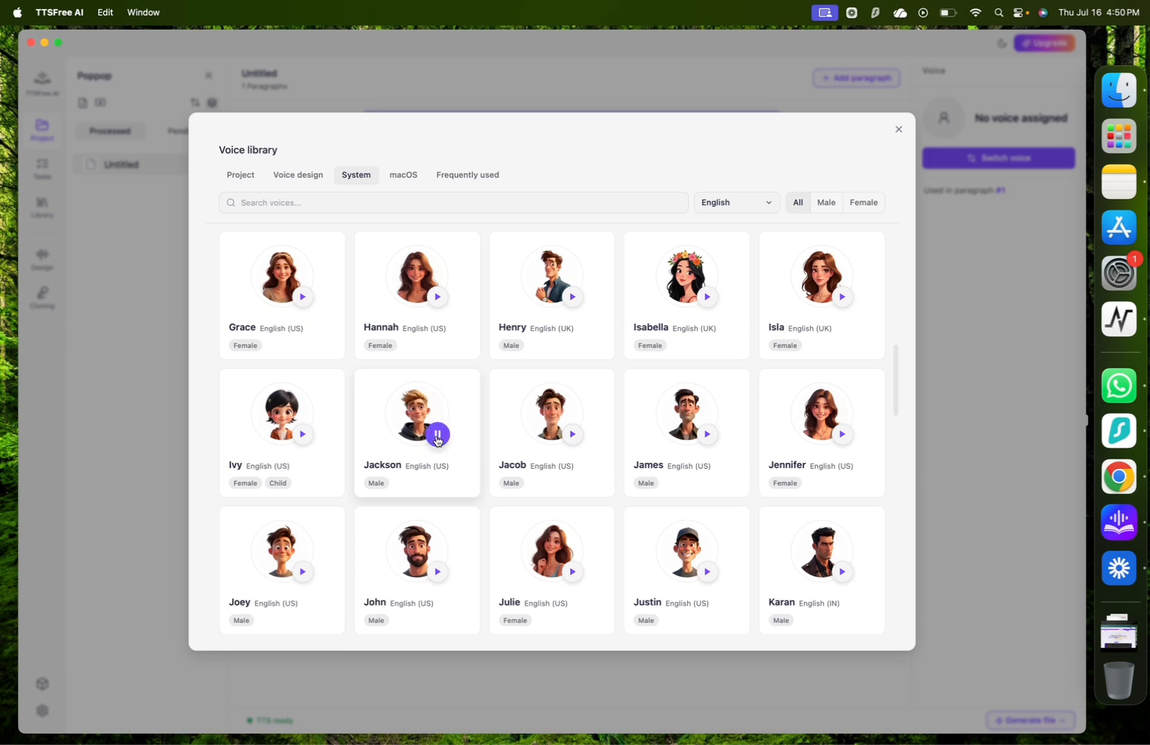
scroll(876, 308, "up", 2)
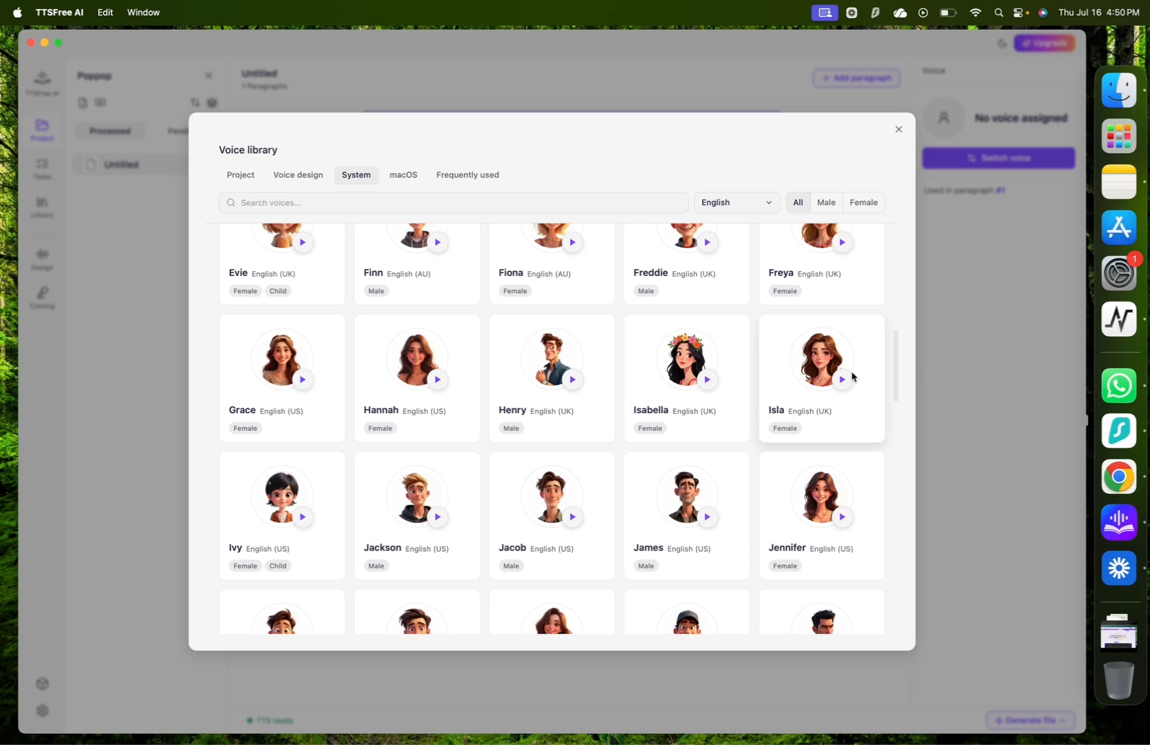
left_click(847, 381)
left_click(803, 368)
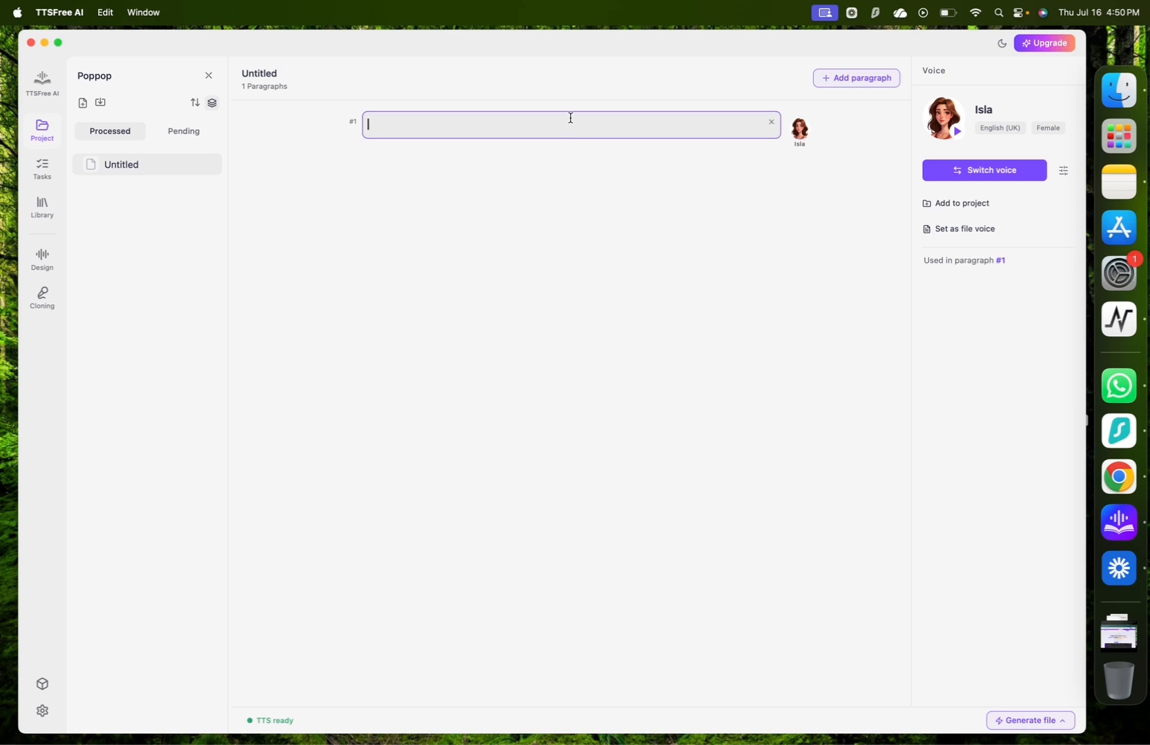
Paste the copied PDF text into the first paragraph and generate and play its audio.
key("super+v")
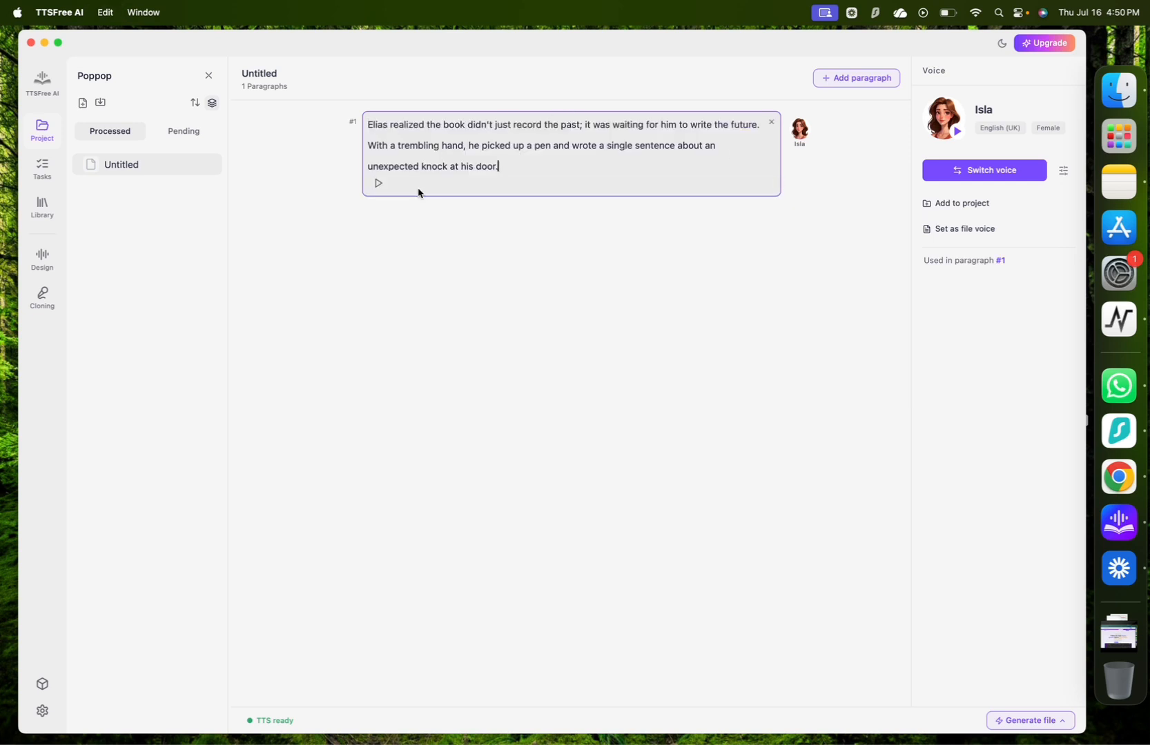
left_click(378, 186)
left_click(379, 185)
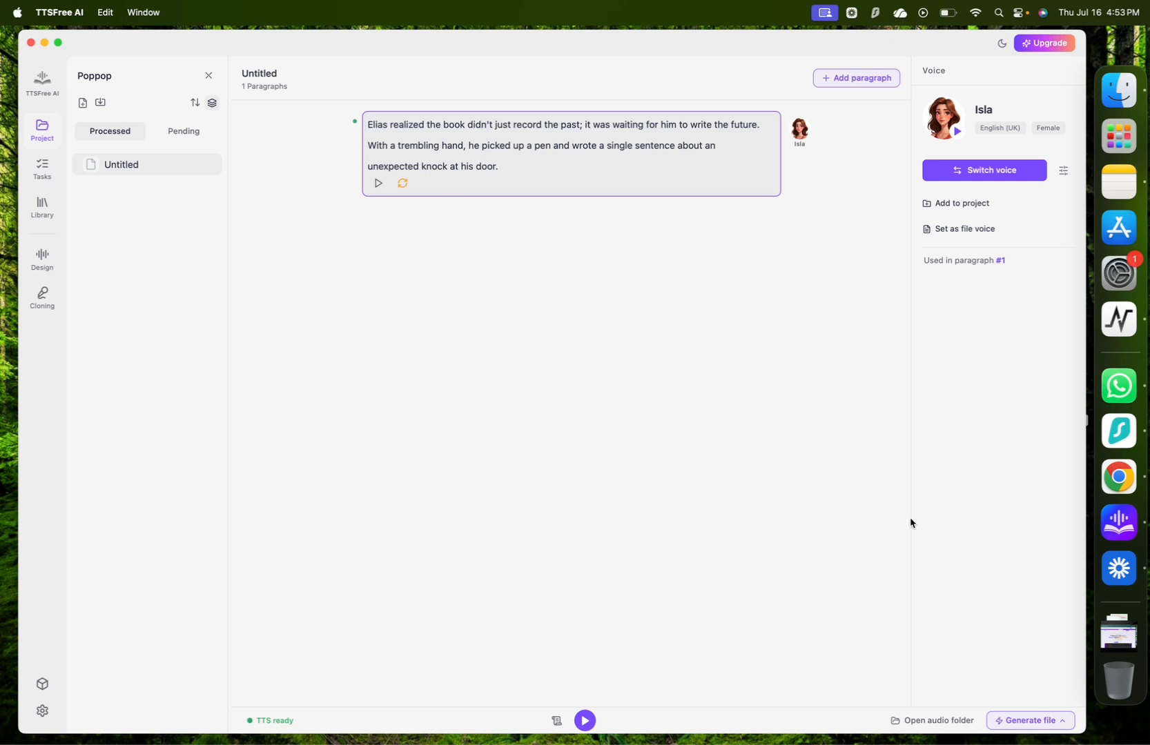
Open the audio folder, trace the generated MP3's location from Desktop through Poppop and poppop_audio, and close the file window.
left_click(931, 725)
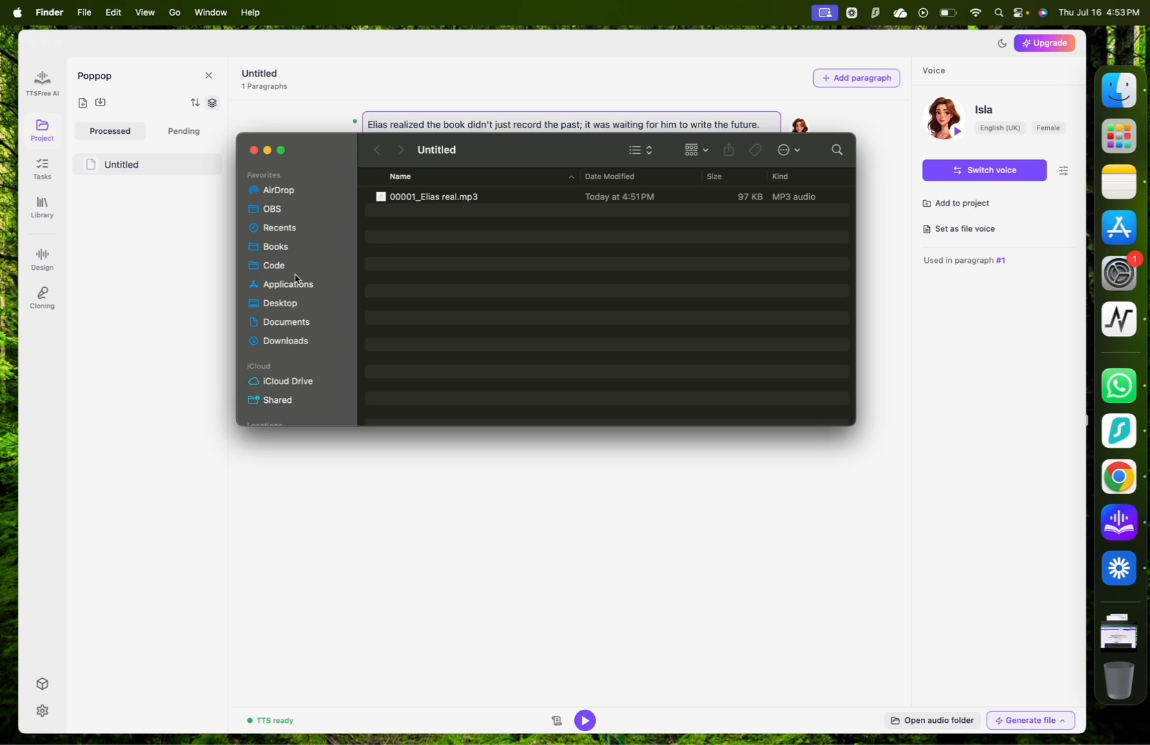
left_click(288, 304)
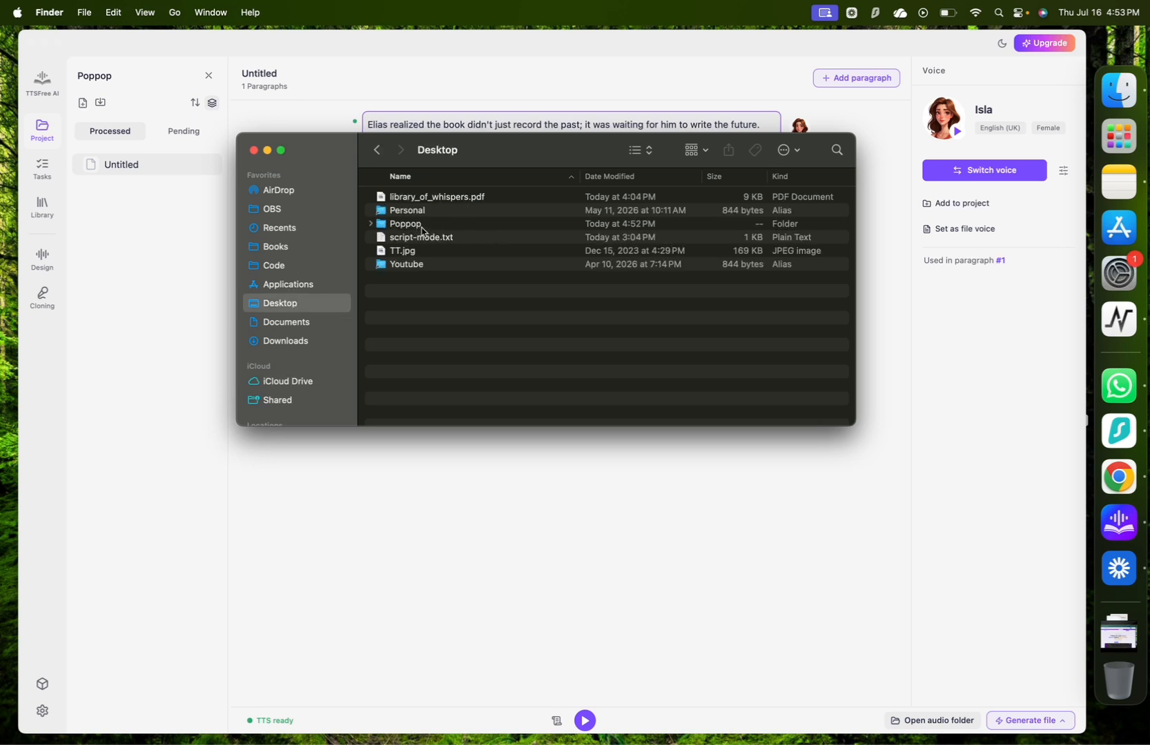
double_click(421, 227)
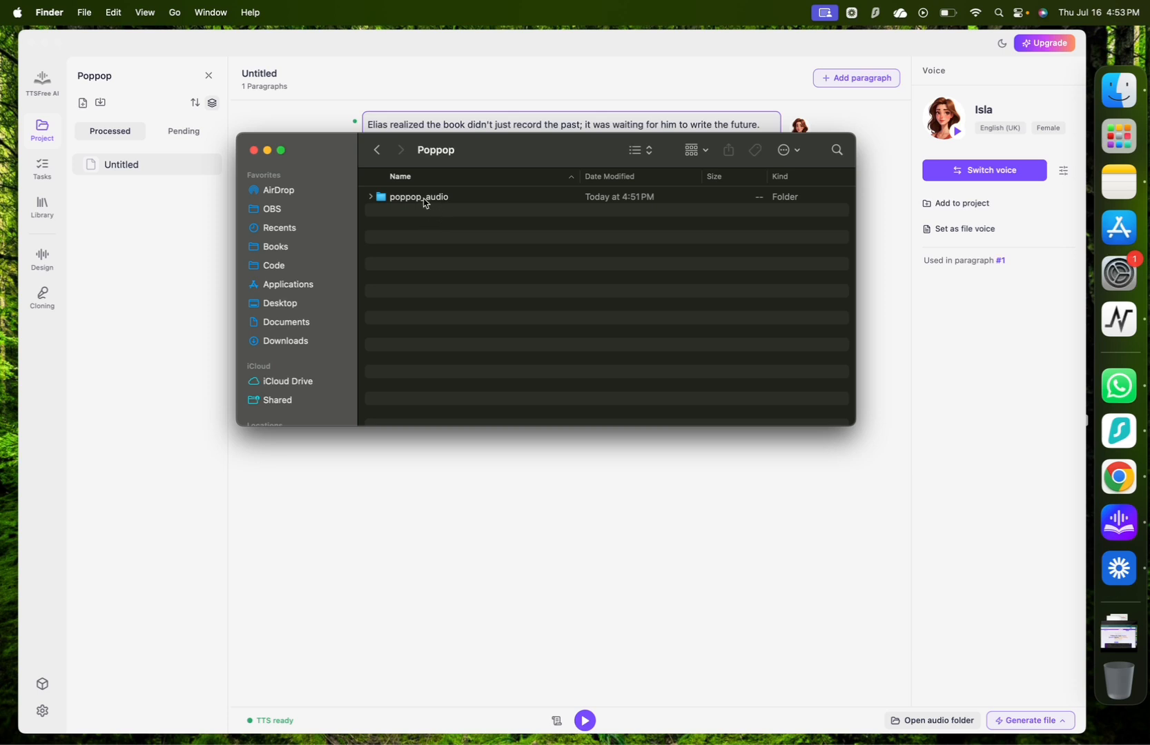
double_click(423, 200)
left_click(416, 199)
double_click(416, 199)
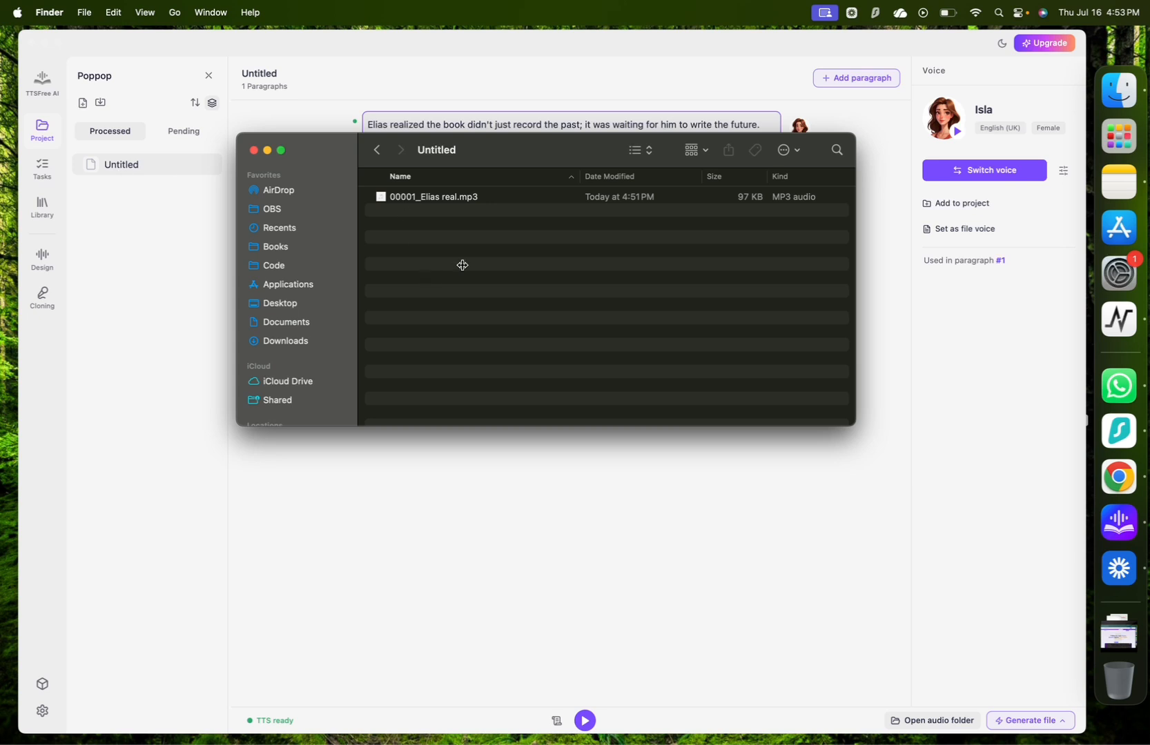
left_click(254, 150)
left_click(901, 318)
left_click(853, 260)
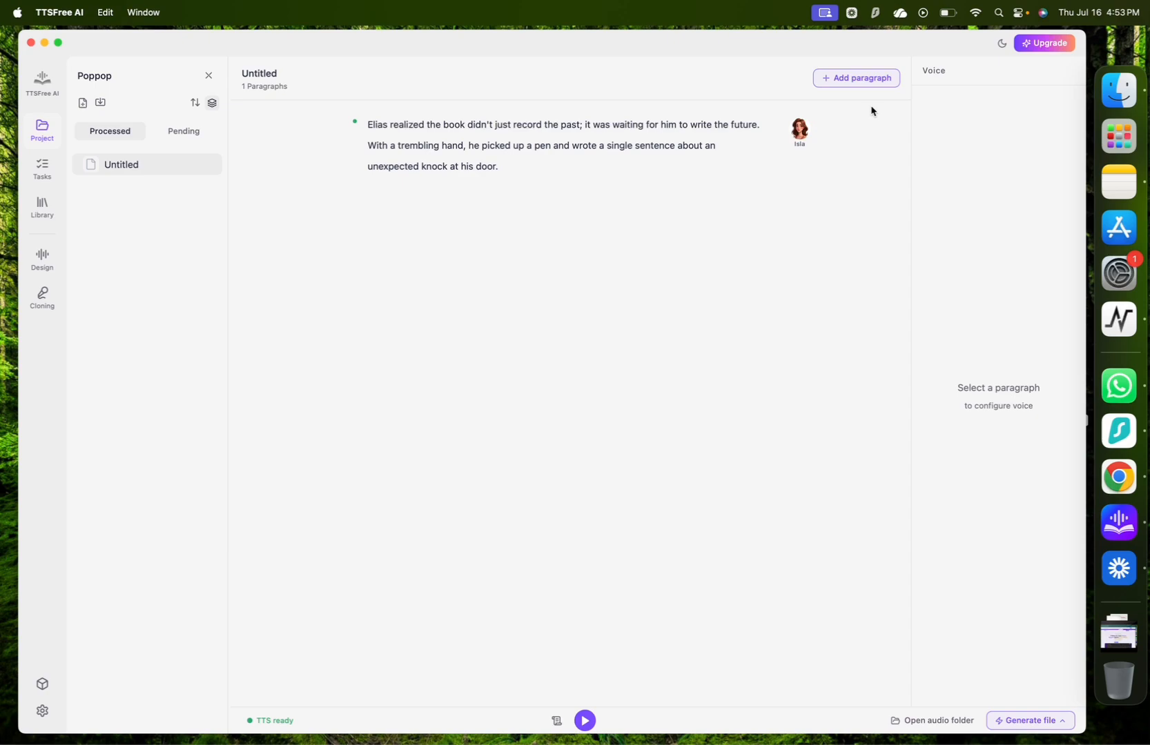
Add a second paragraph to the document and fill it with the last paragraph copied from library_of_whispers.pdf.
left_click(859, 78)
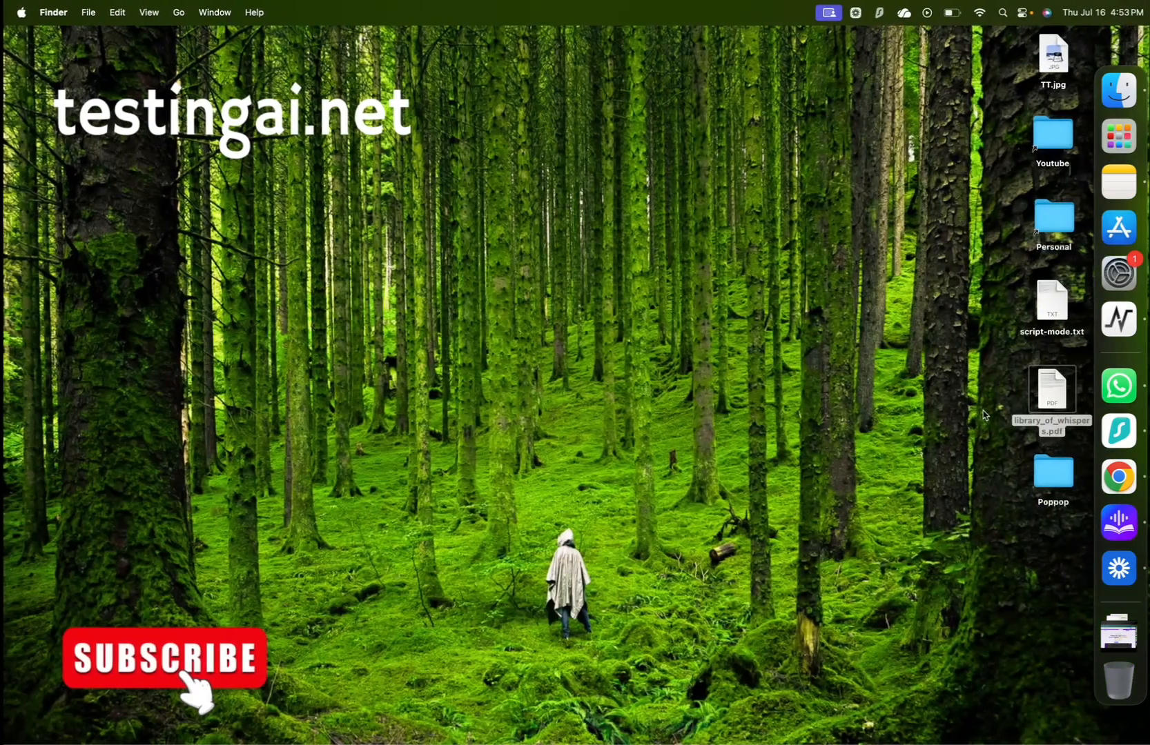
left_click(1051, 390)
key("space")
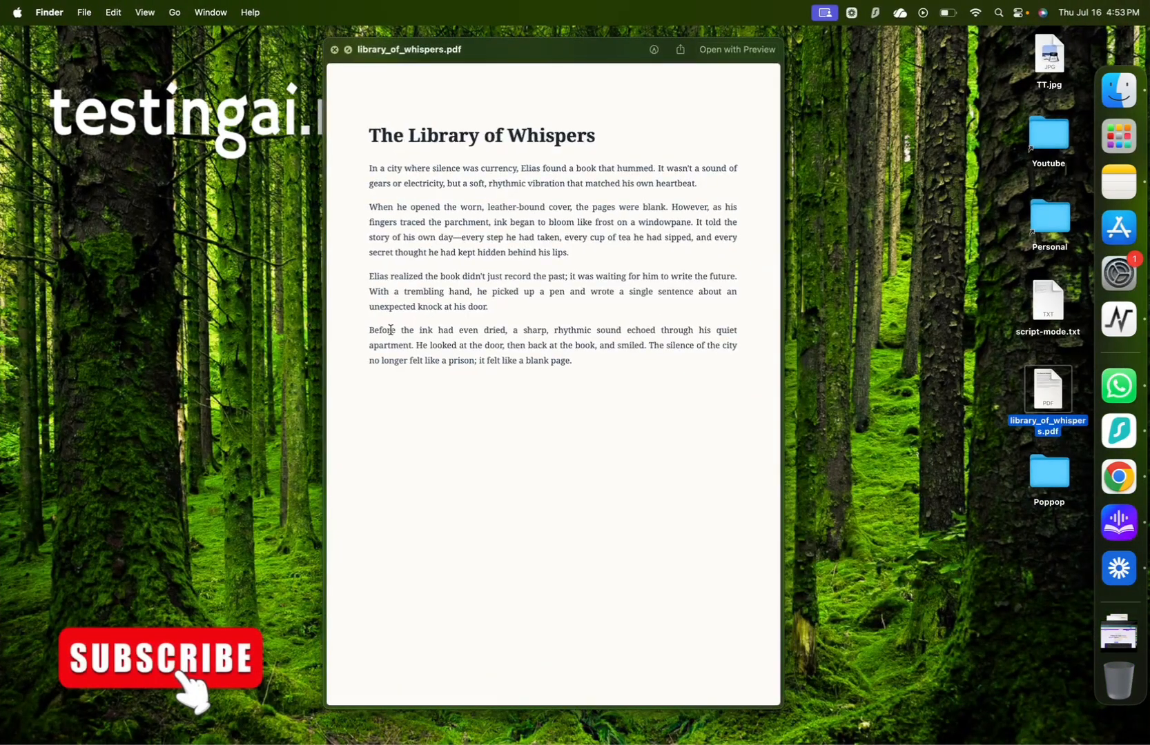
left_click_drag(370, 333, 572, 369)
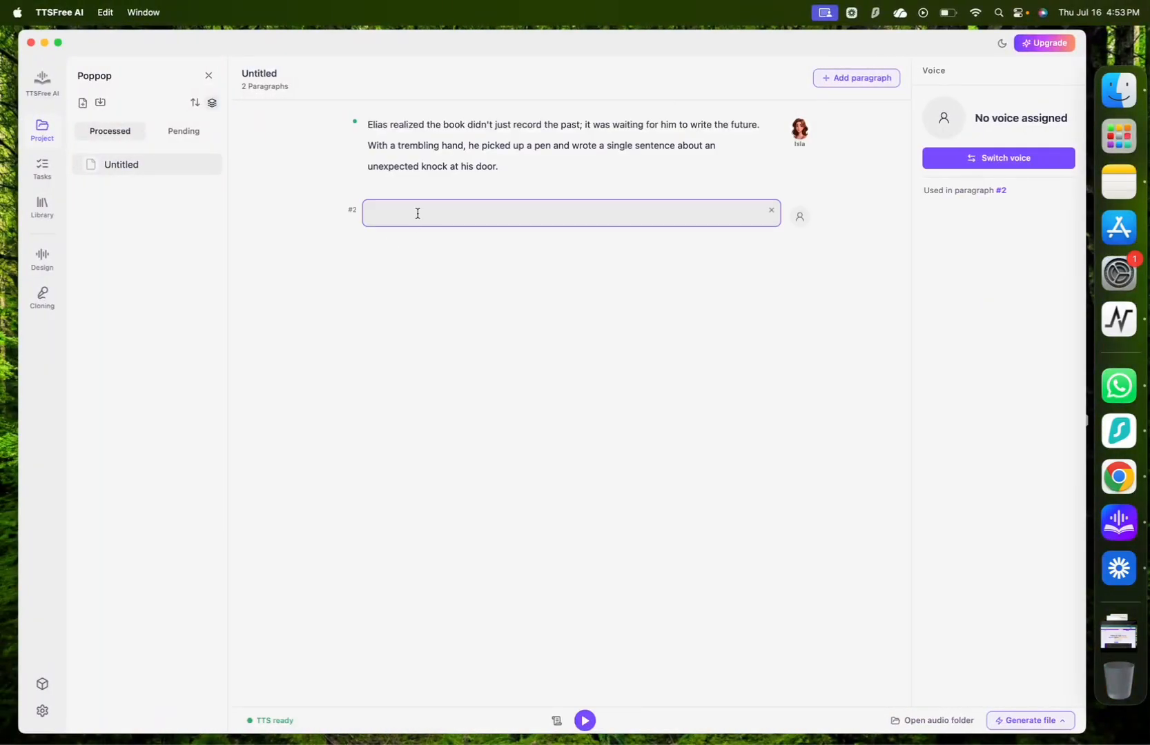
type("Before the ink had even dried, a sharp, rhythmic sound echoed through his quiet apartment. He looked at the door, then back at the book, and smiled. The silence of the city no longer felt like a prison; it felt like a blank page.")
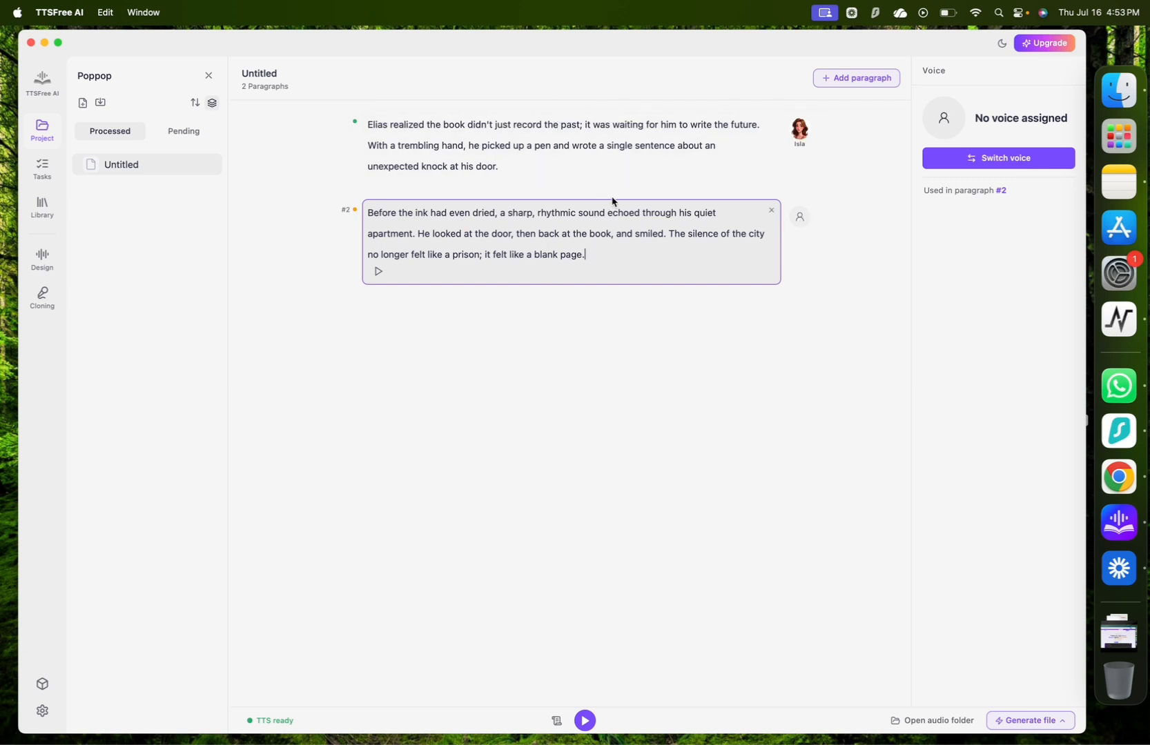
Assign the English (AU) system voice Caleb to the second paragraph and generate and play its audio.
left_click(800, 218)
left_click(842, 327)
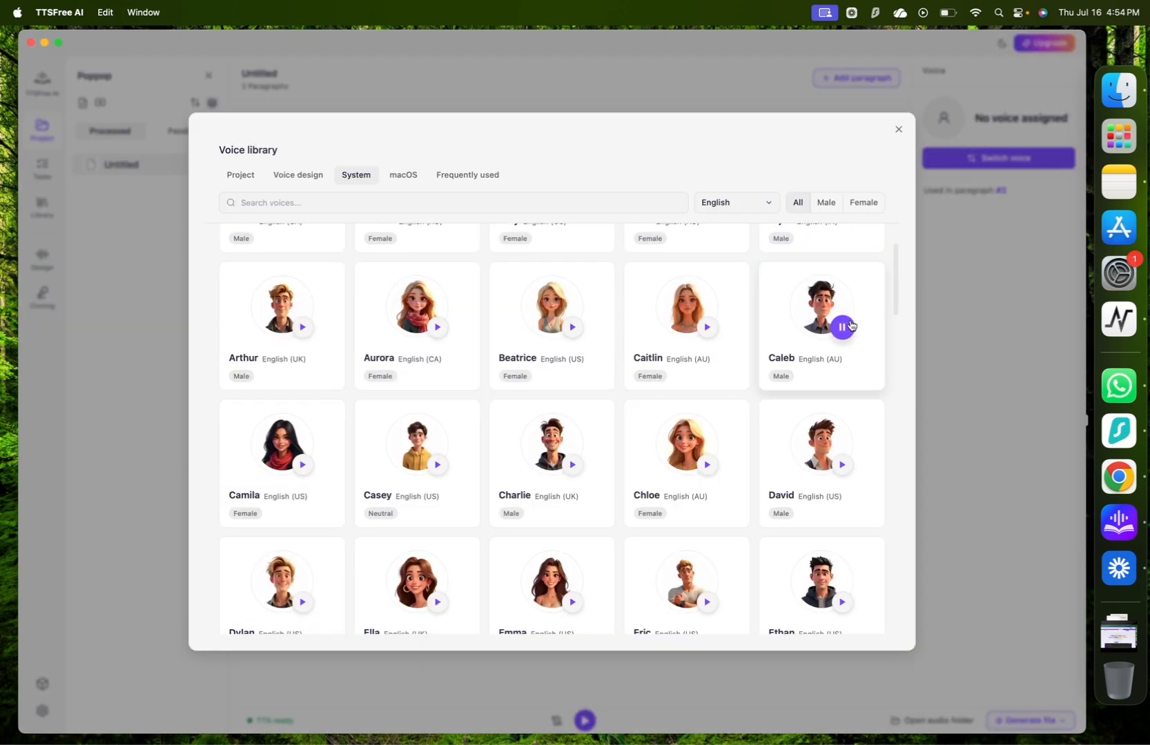
left_click(811, 333)
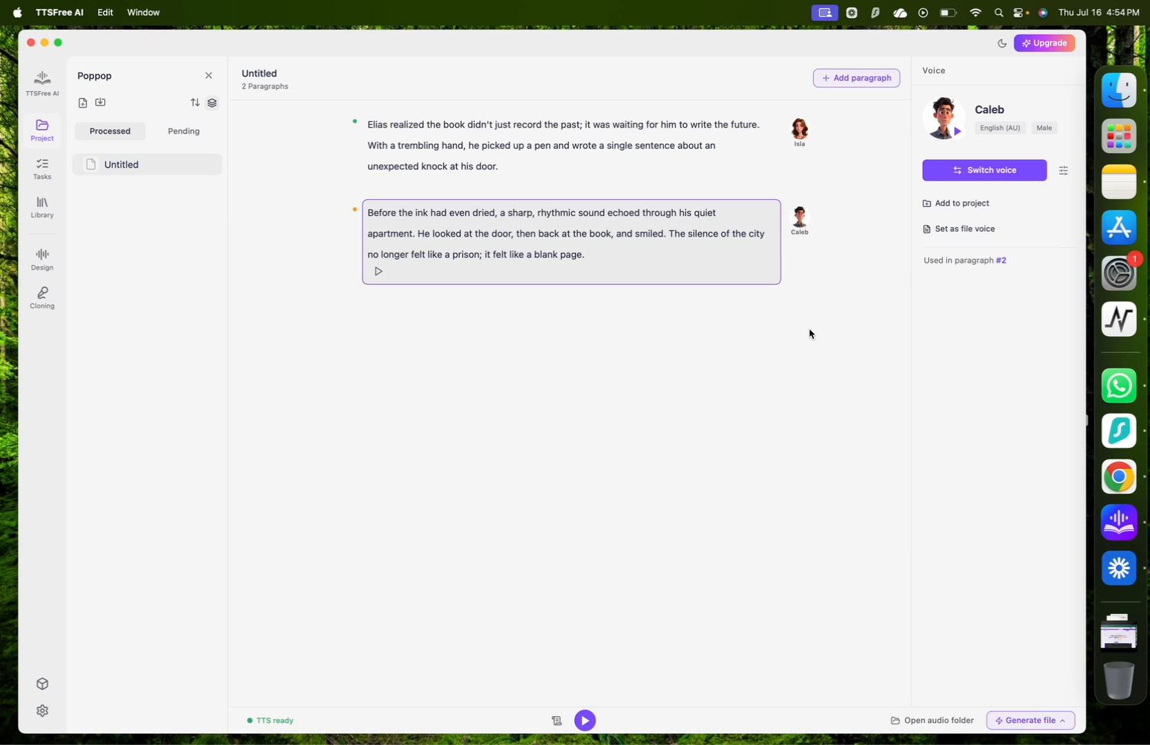
left_click(378, 274)
Import script-mode.txt from the Desktop as a TXT document, previewing its dialogue before opening it.
left_click(101, 102)
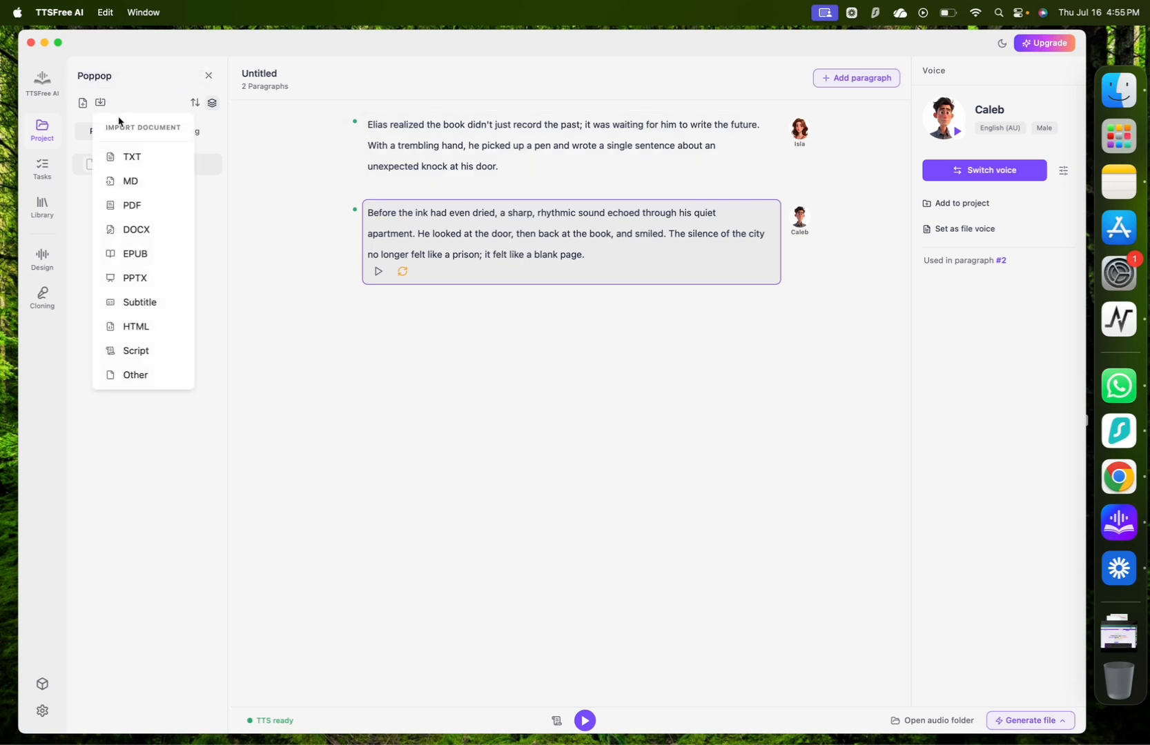
left_click(100, 102)
left_click(100, 102)
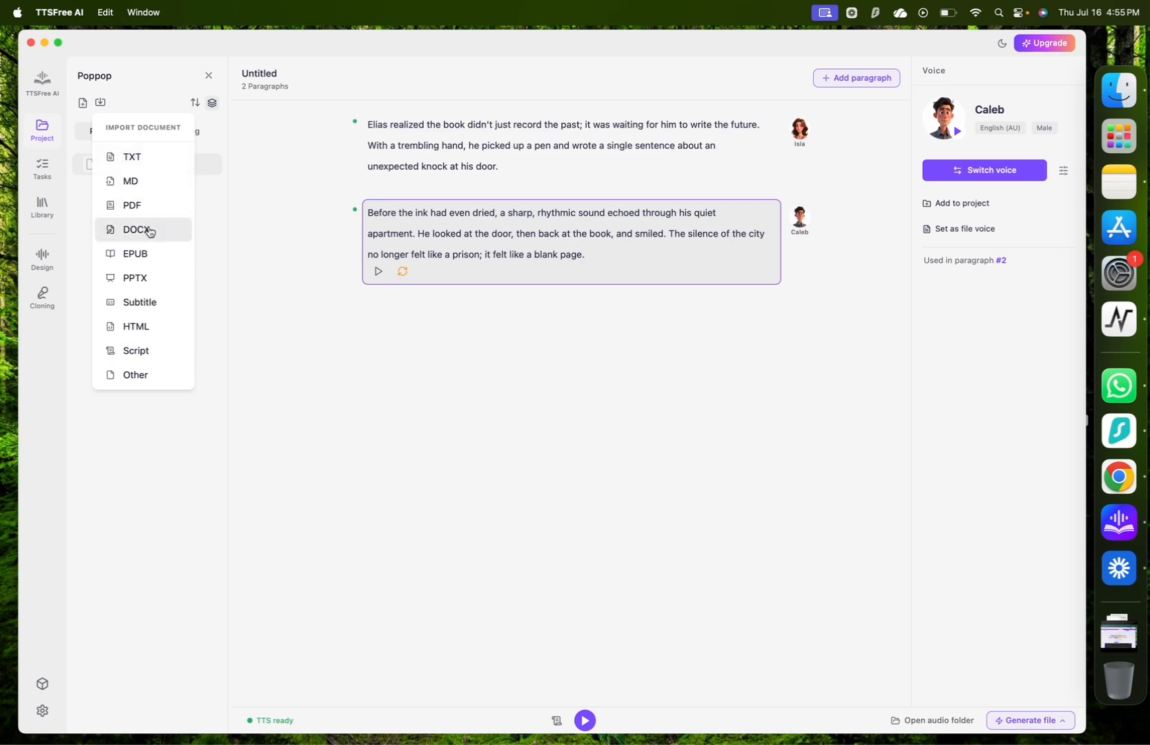
left_click(153, 159)
left_click(534, 333)
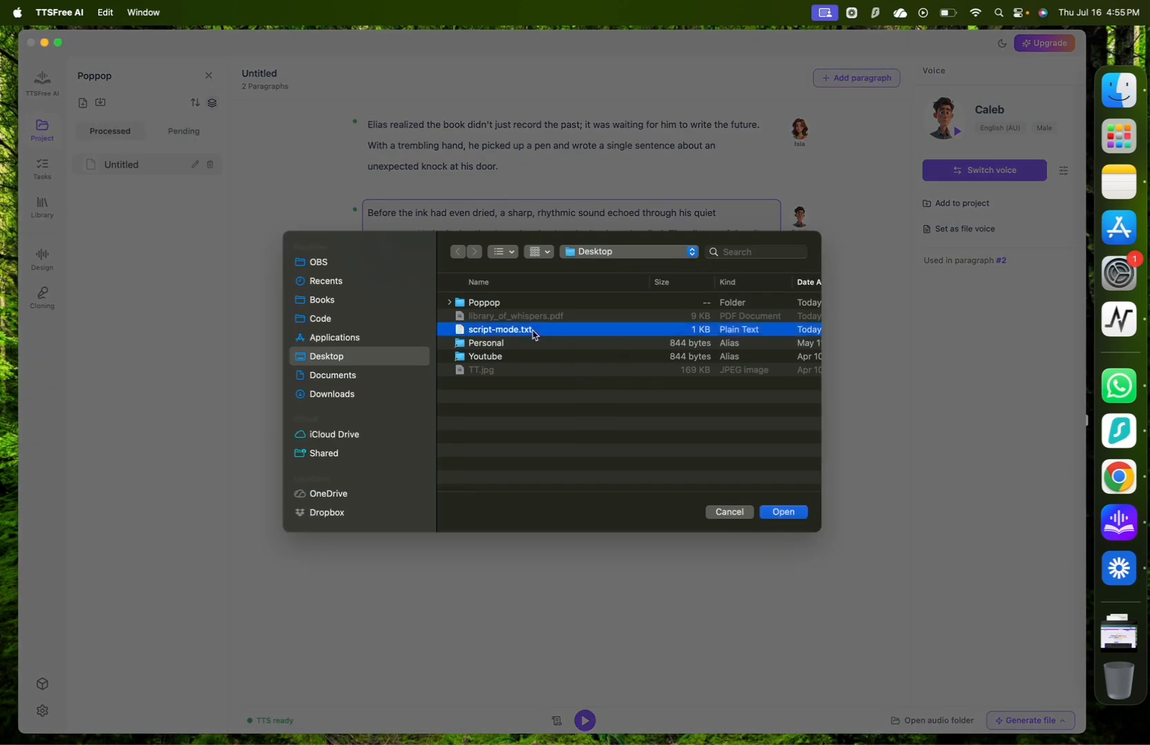
double_click(534, 333)
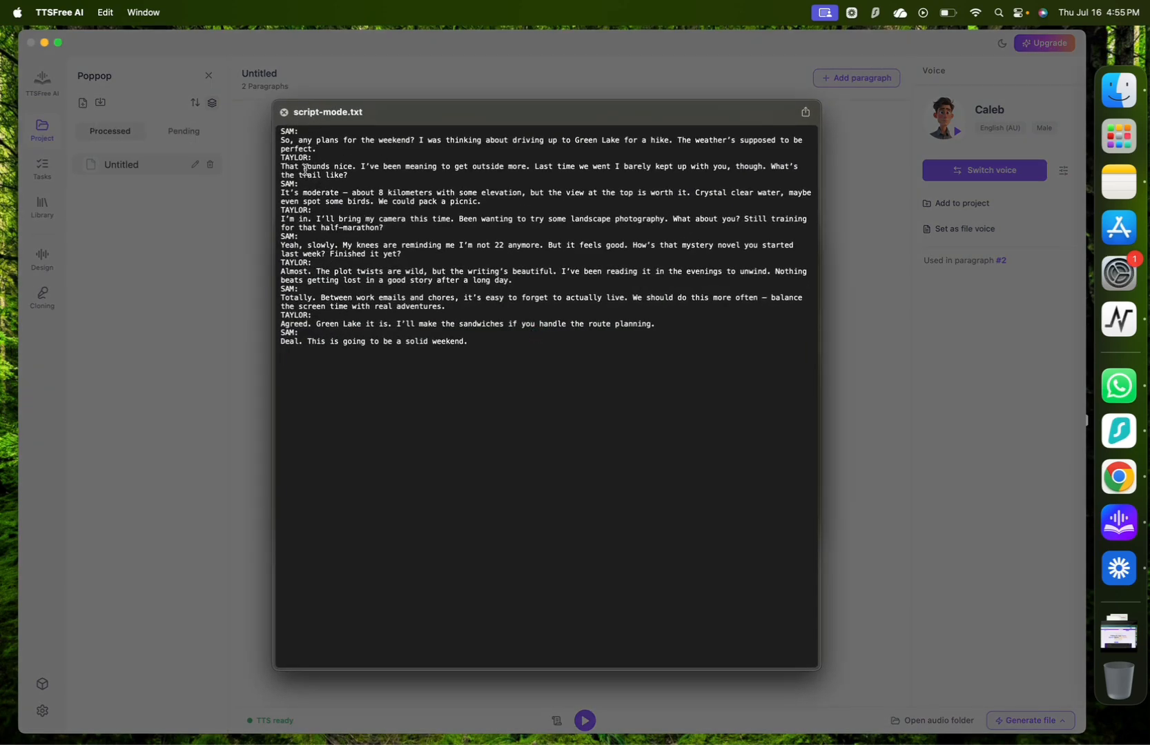
key("space")
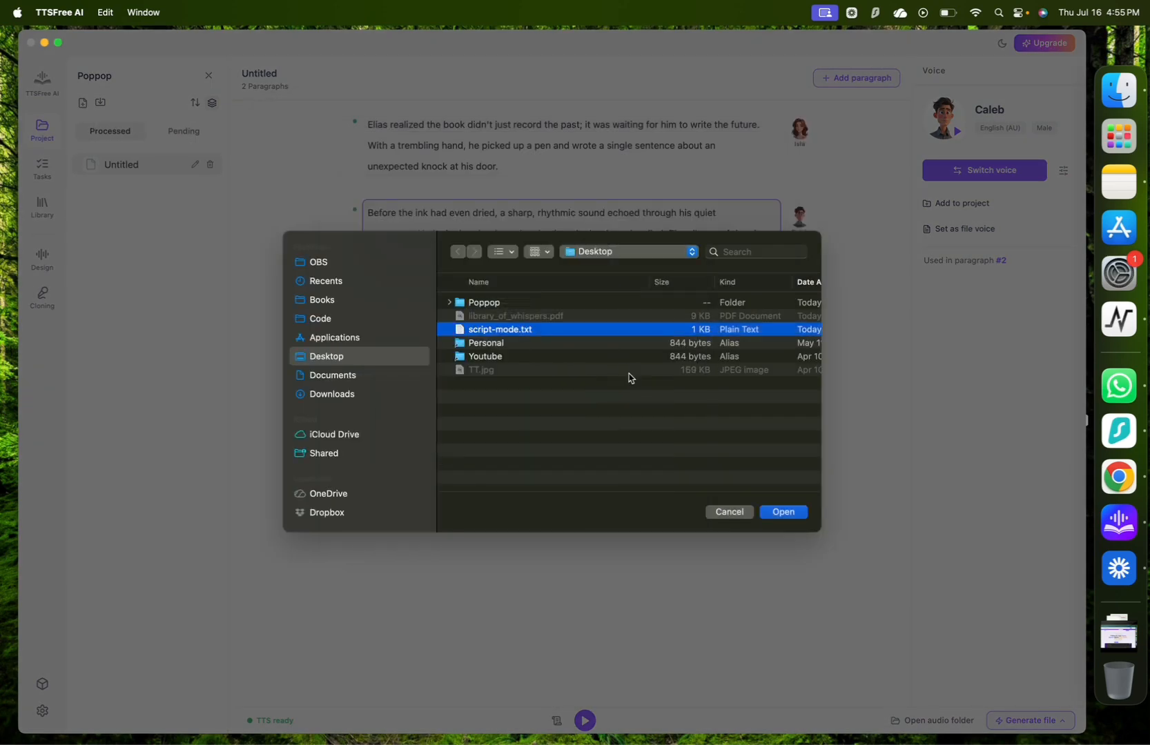
left_click(804, 516)
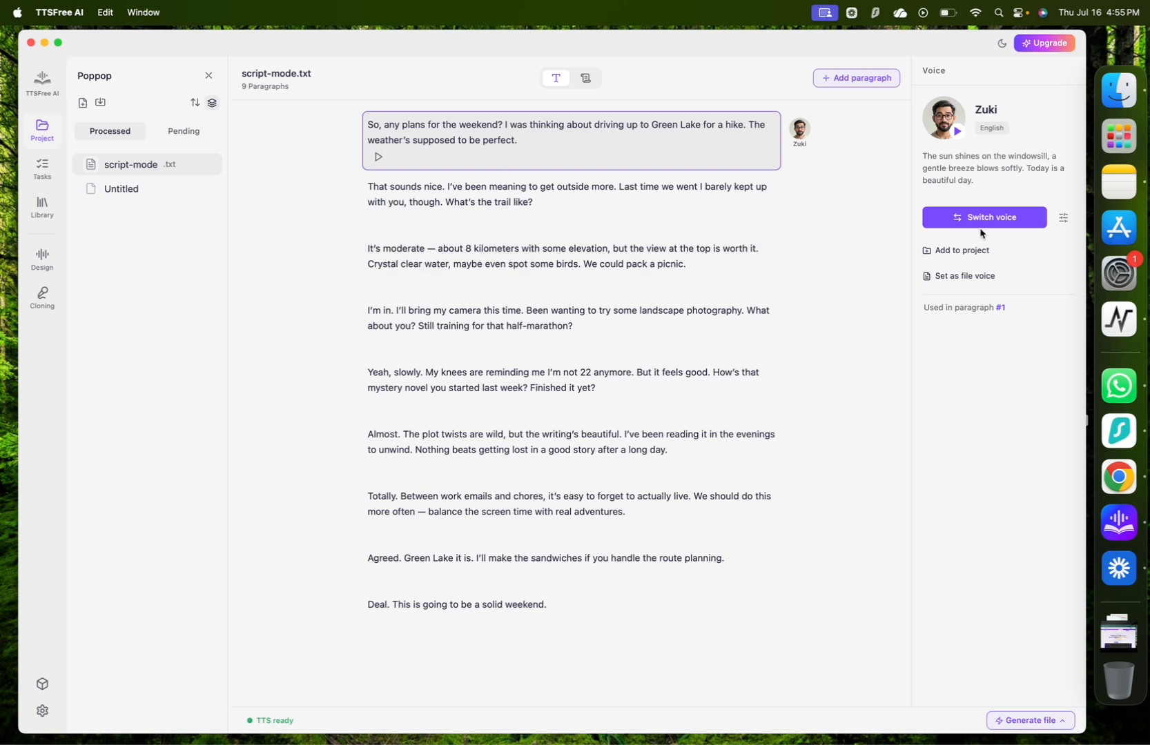
Switch script-mode.txt to script mode and assign the English (CA) system voice Aurora to the character SAM.
left_click(320, 280)
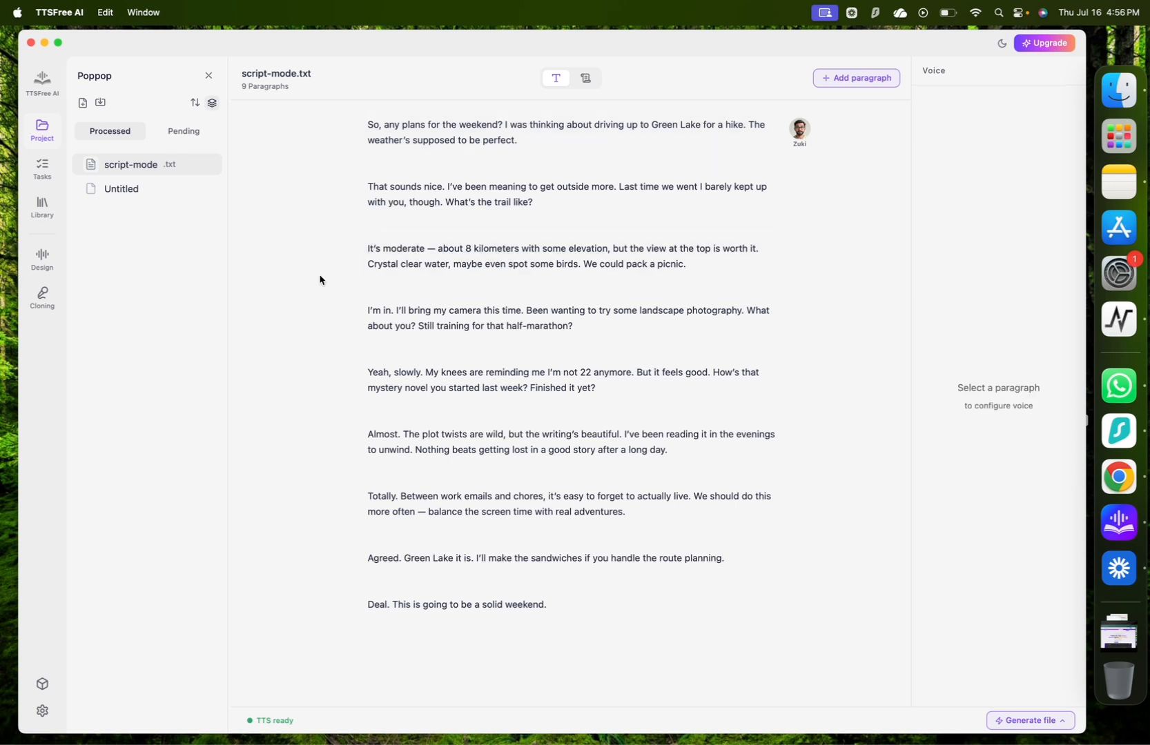
left_click(588, 80)
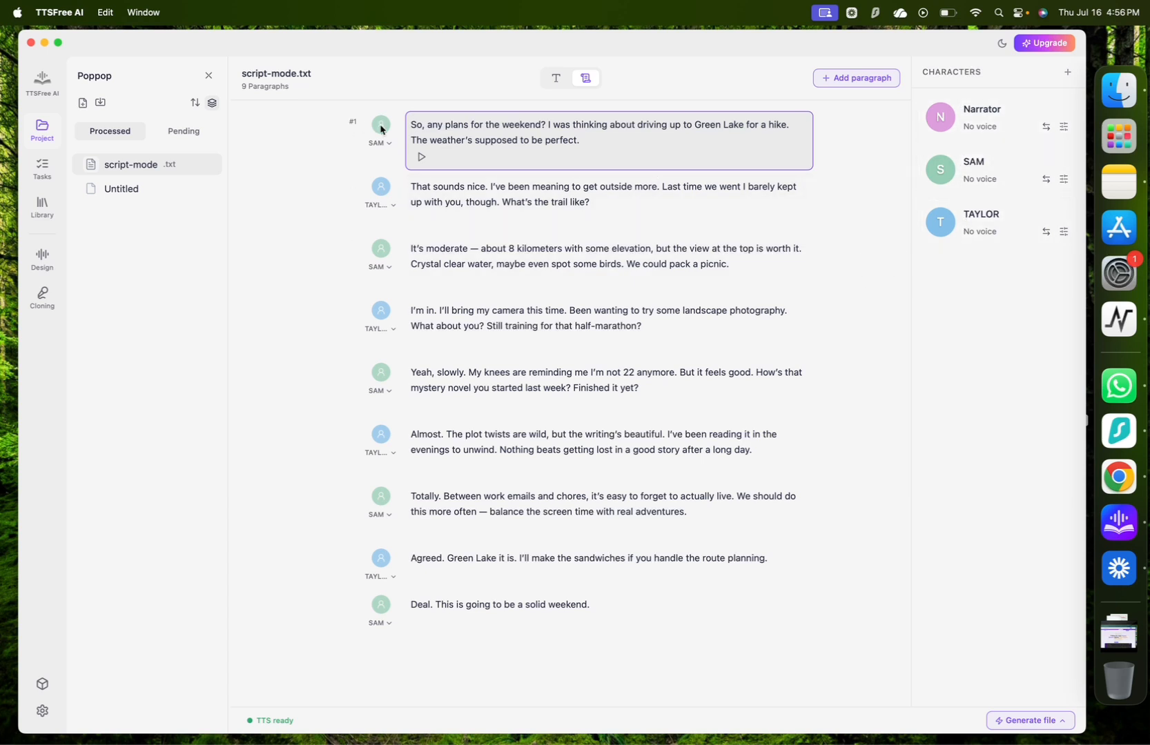
left_click(1045, 181)
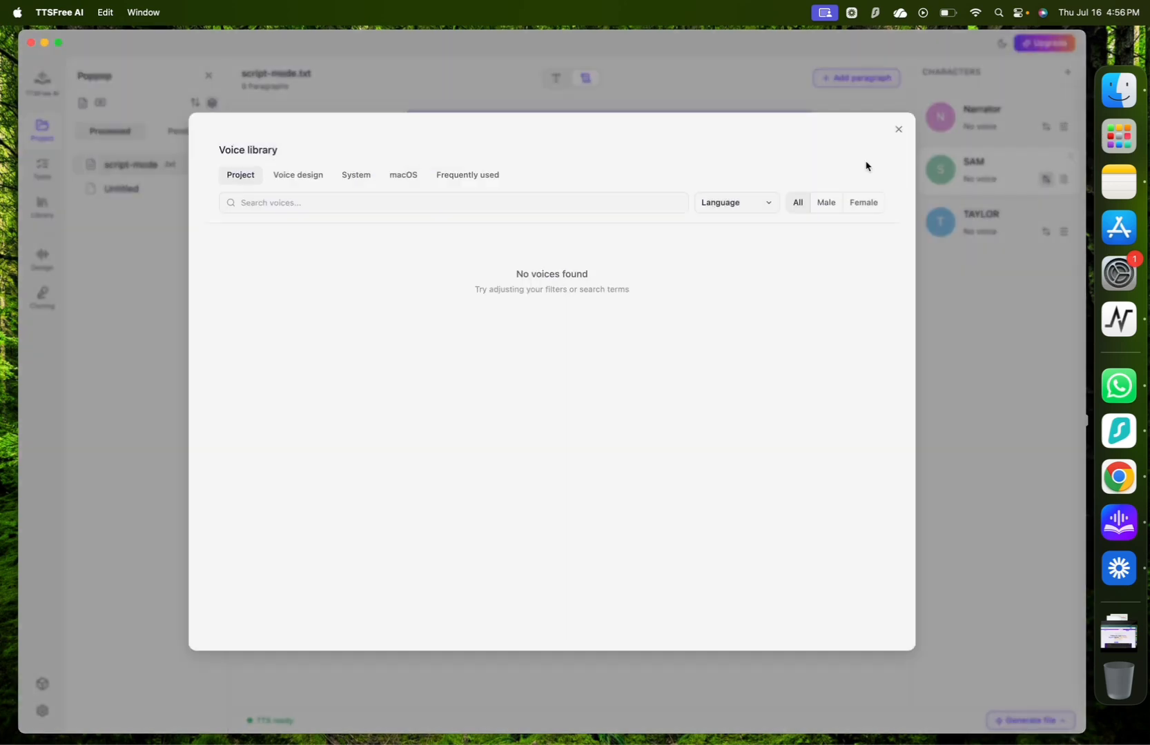
left_click(356, 177)
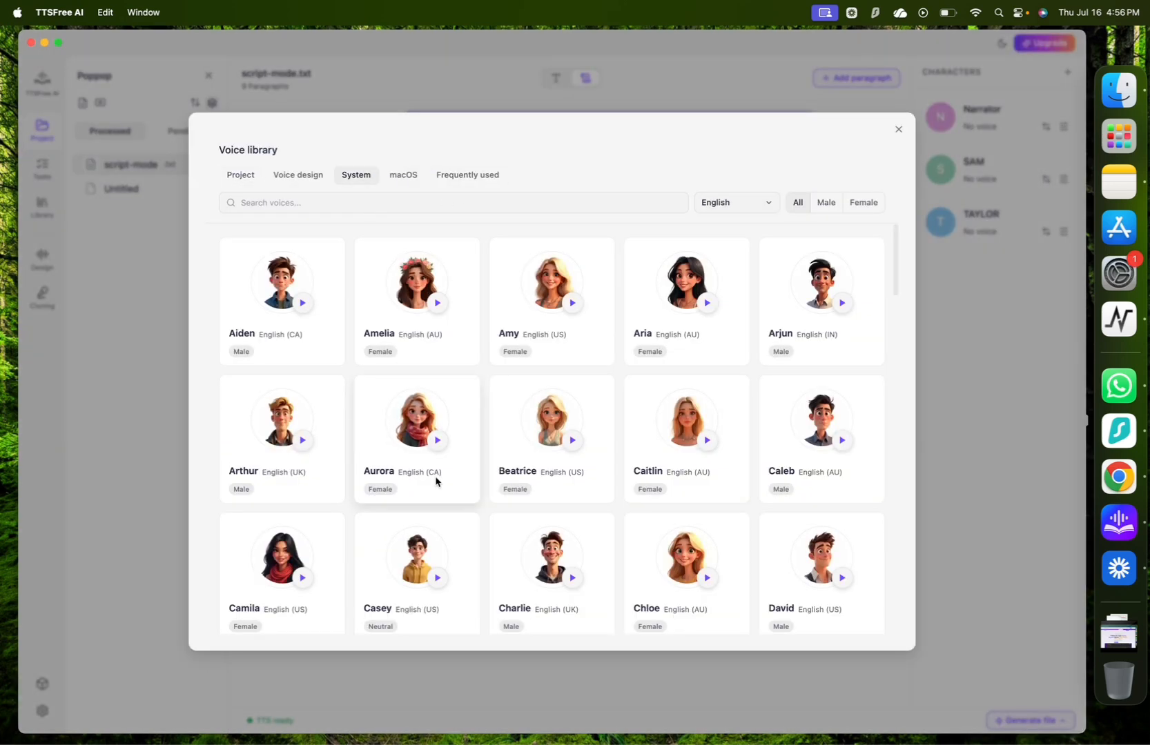
scroll(436, 480, "down", 2)
left_click(408, 369)
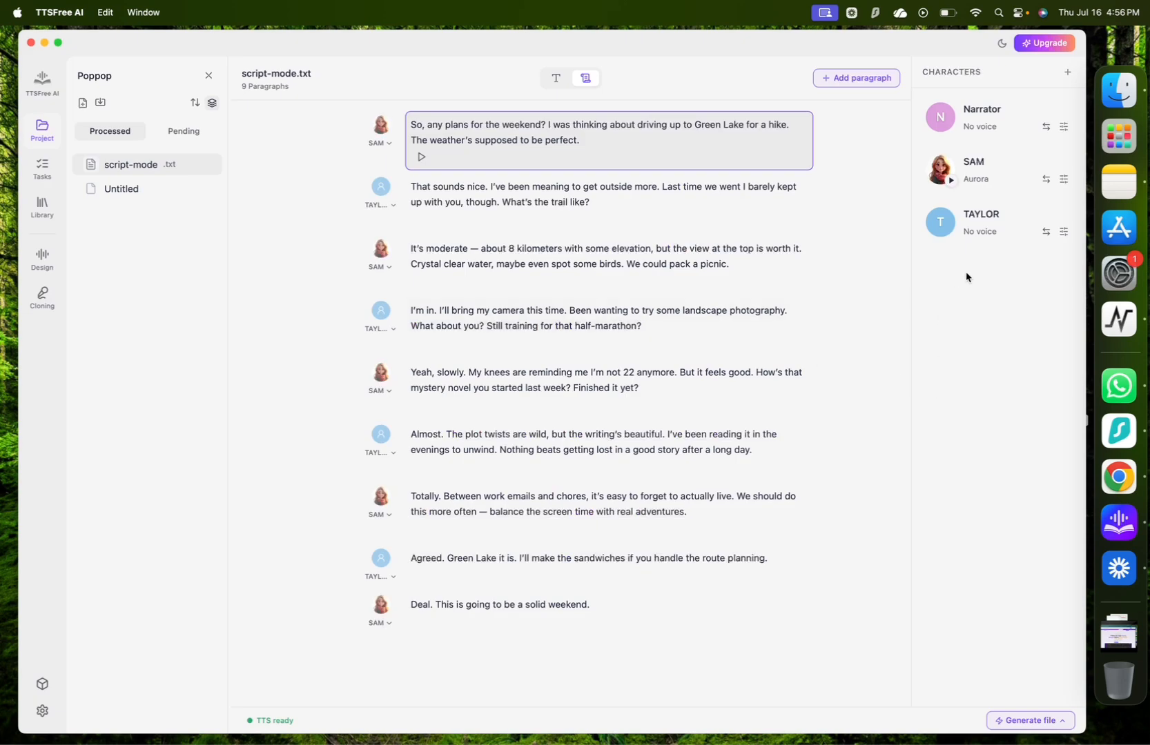
Assign the system voice Henry to the character TAYLOR.
left_click(1047, 236)
scroll(578, 503, "down", 3)
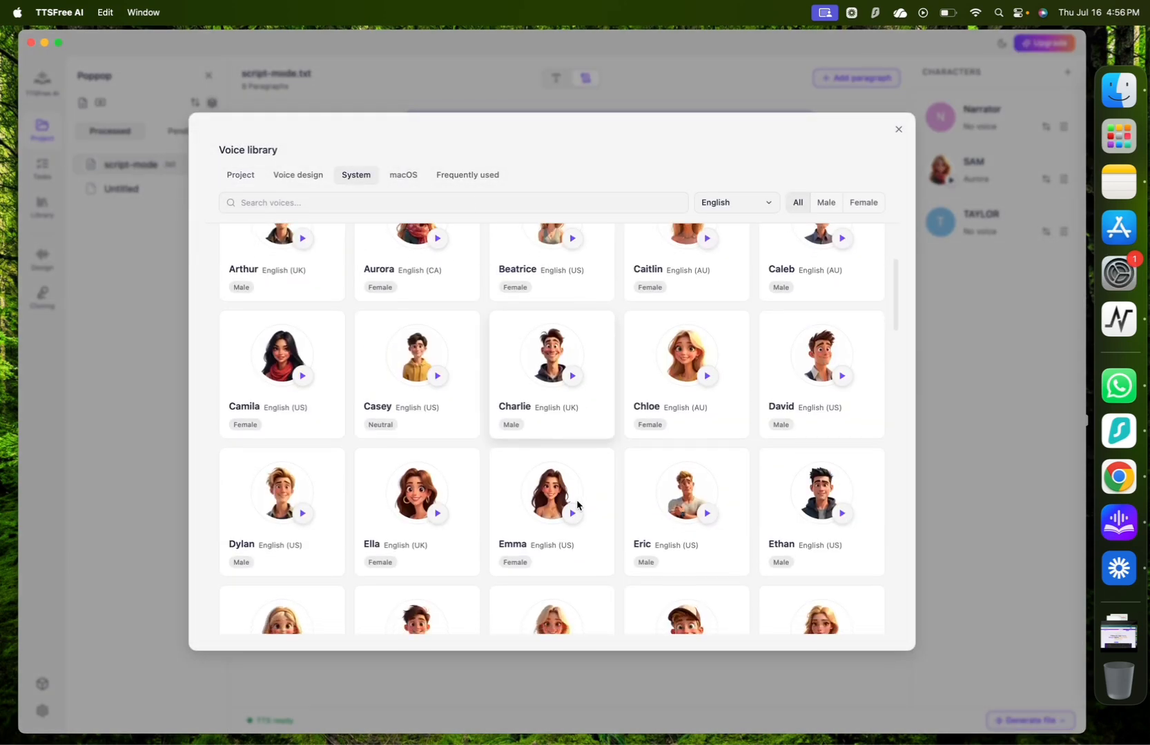
scroll(578, 504, "down", 8)
left_click(546, 411)
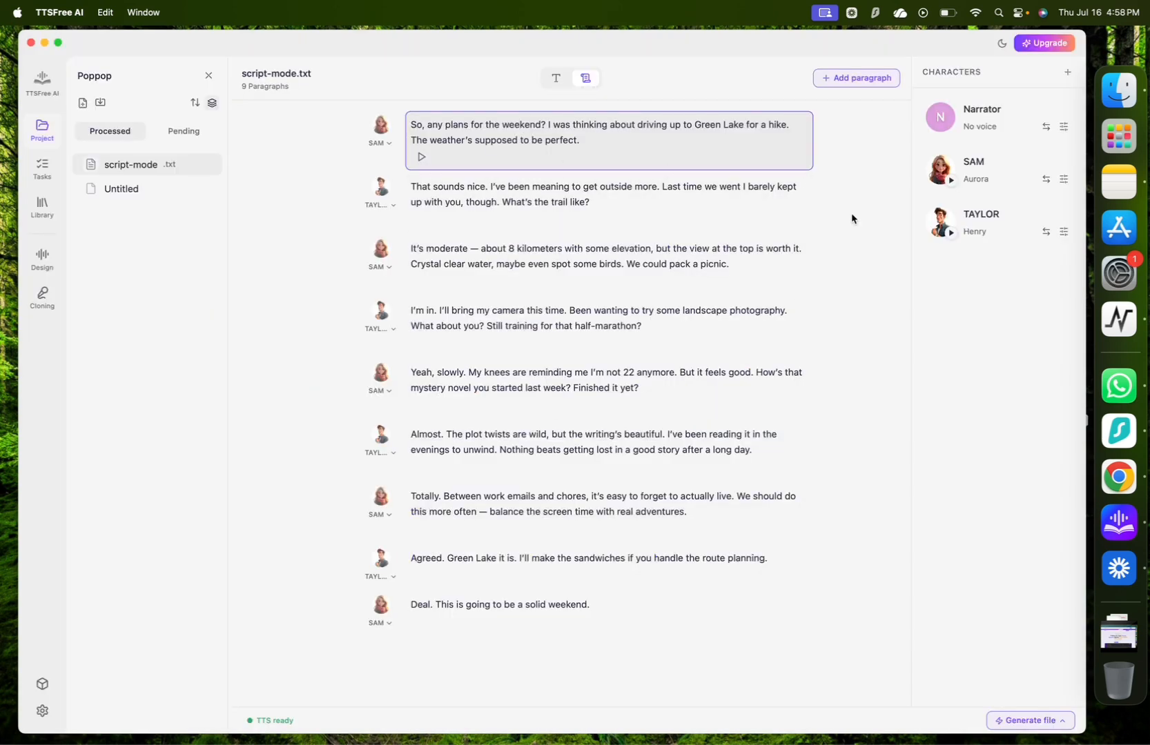
Set SAM's voice speed to 1.2 and pitch to 1.3, raise the volume, and save the voice options.
left_click(1063, 179)
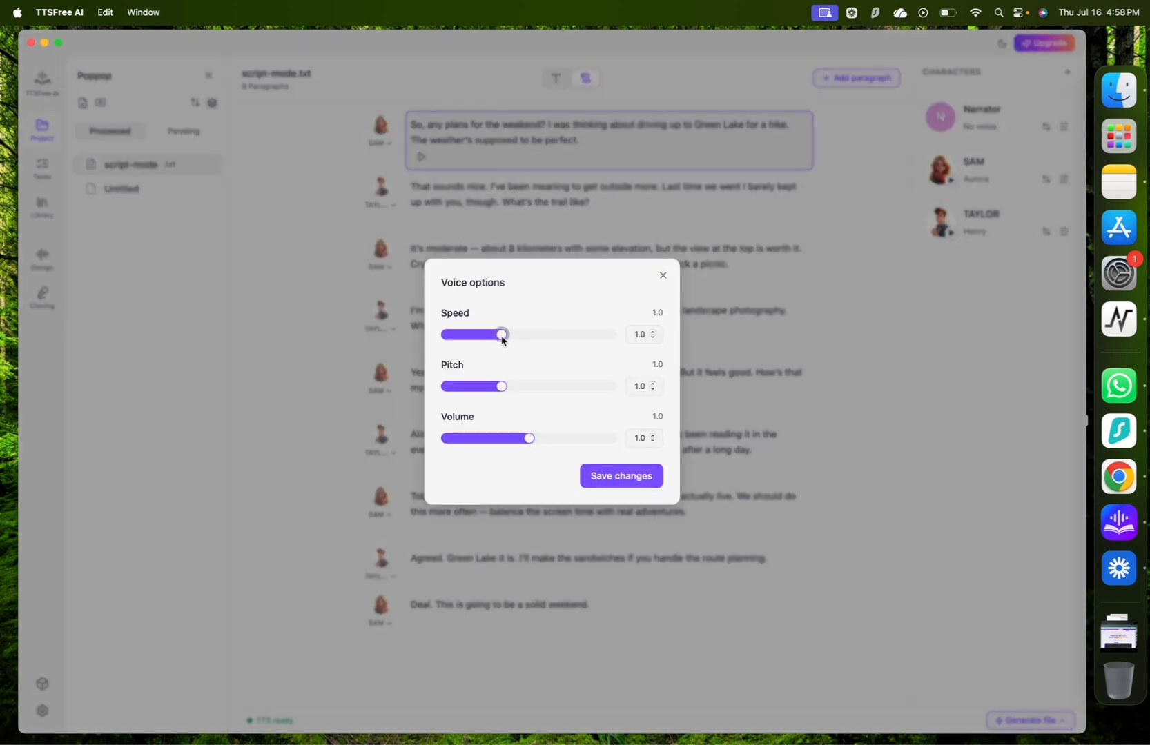
left_click_drag(506, 338, 523, 338)
left_click_drag(501, 386, 535, 387)
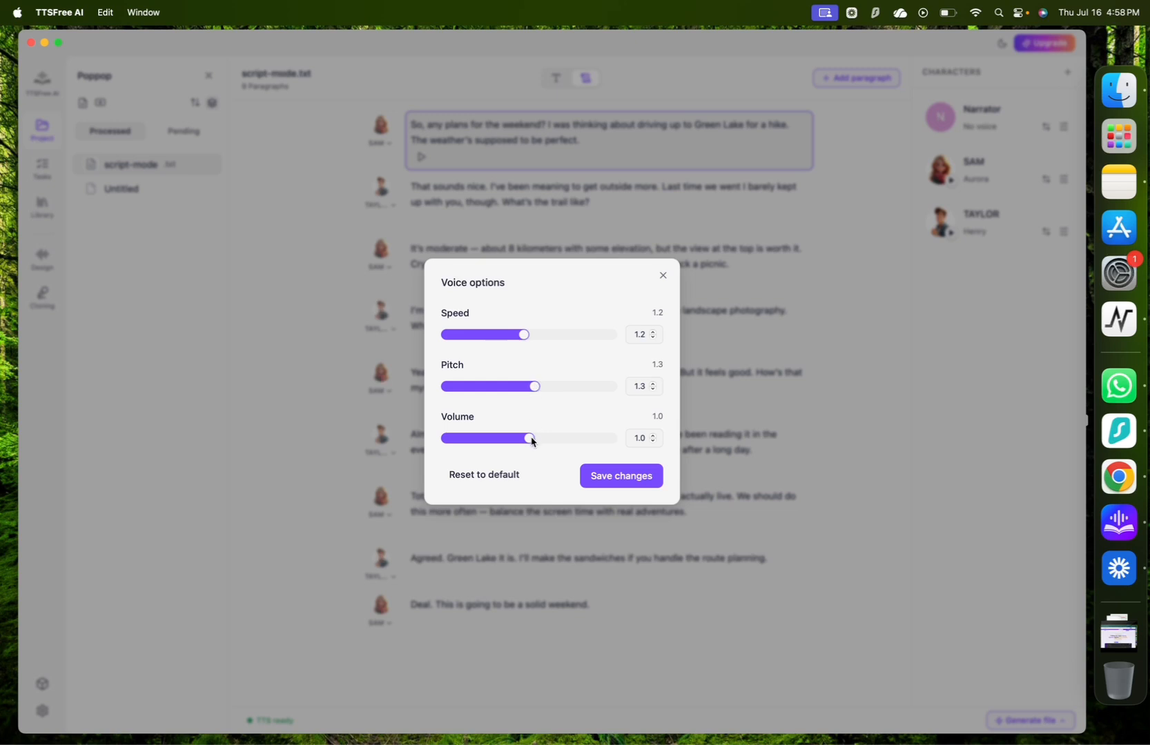
left_click_drag(530, 439, 595, 439)
left_click(619, 476)
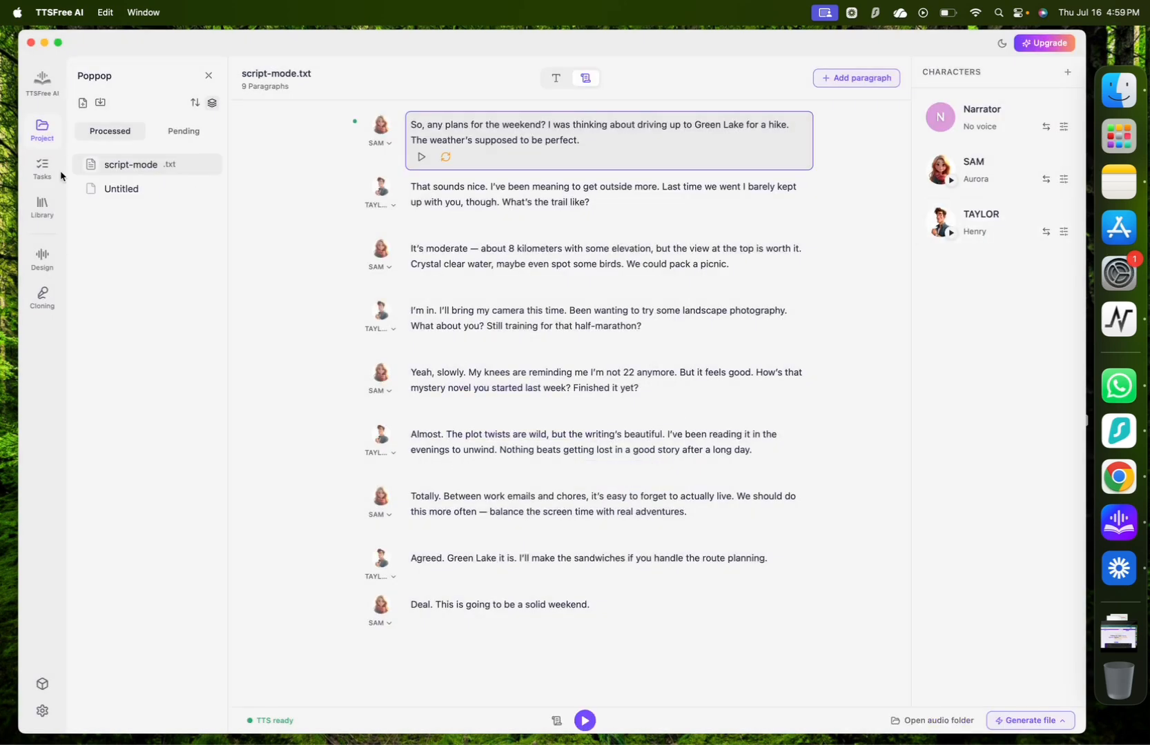
Browse the system voices in the voice library and mark the English (US) voice Ivy as frequently used.
left_click(42, 208)
scroll(542, 485, "down", 5)
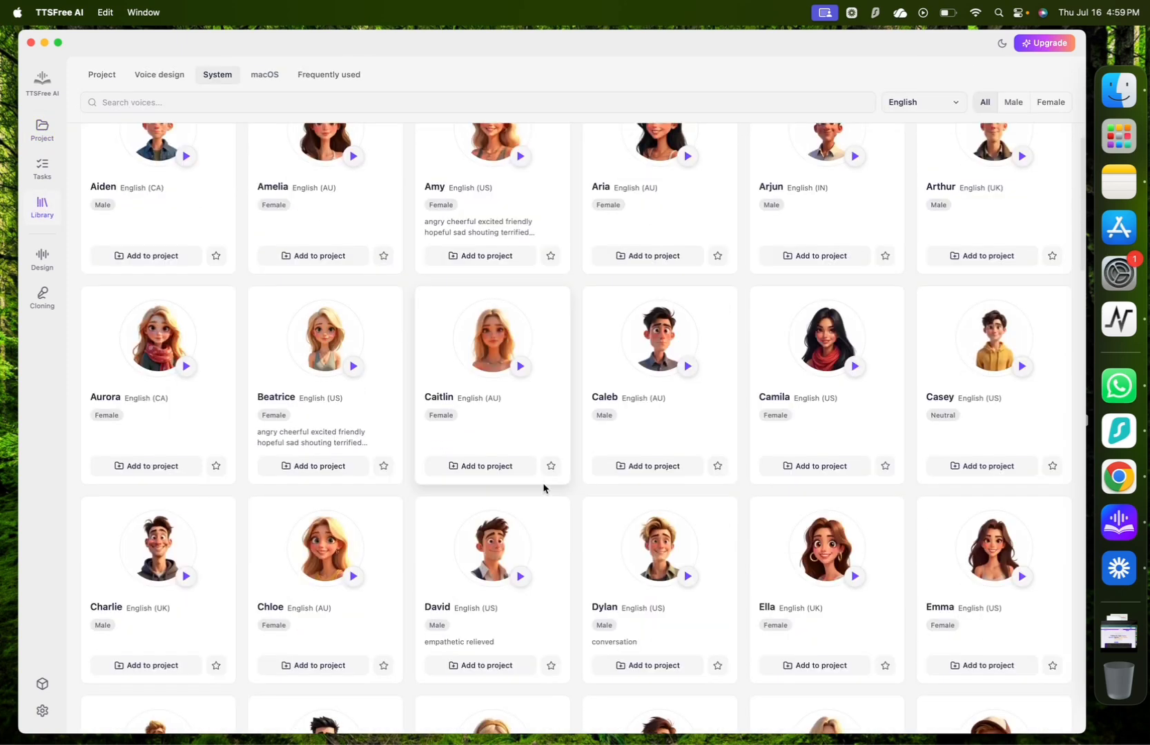
scroll(544, 489, "down", 10)
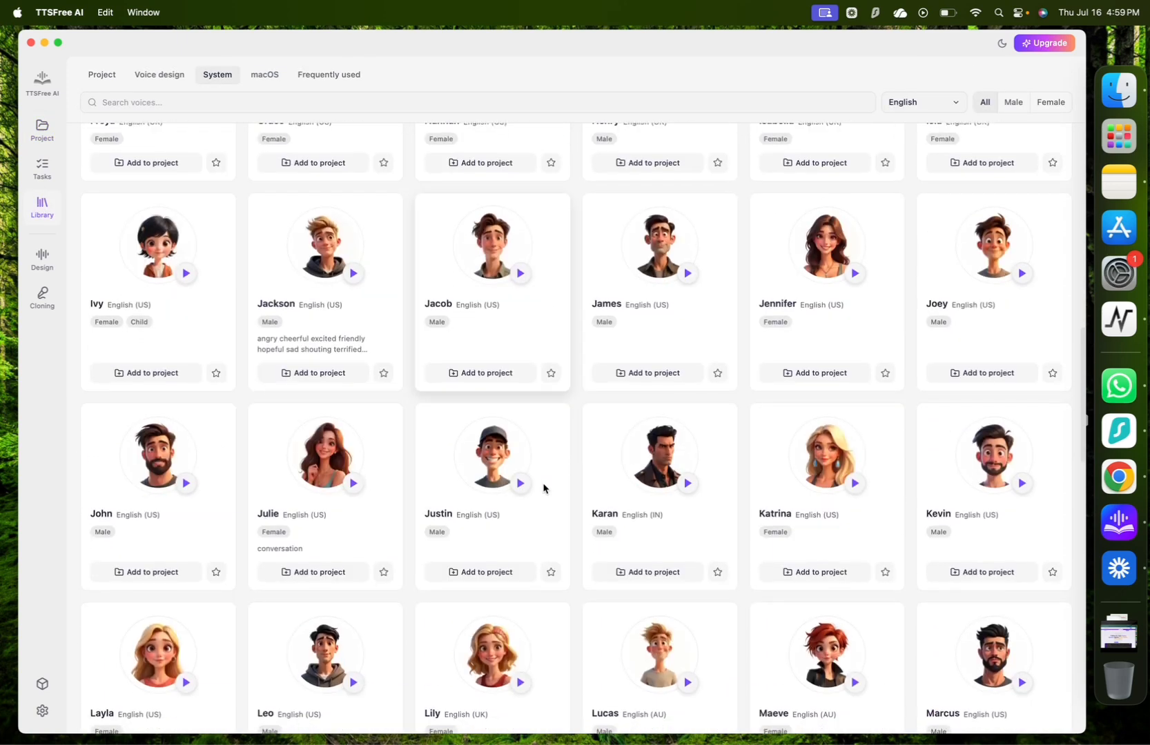
left_click(216, 341)
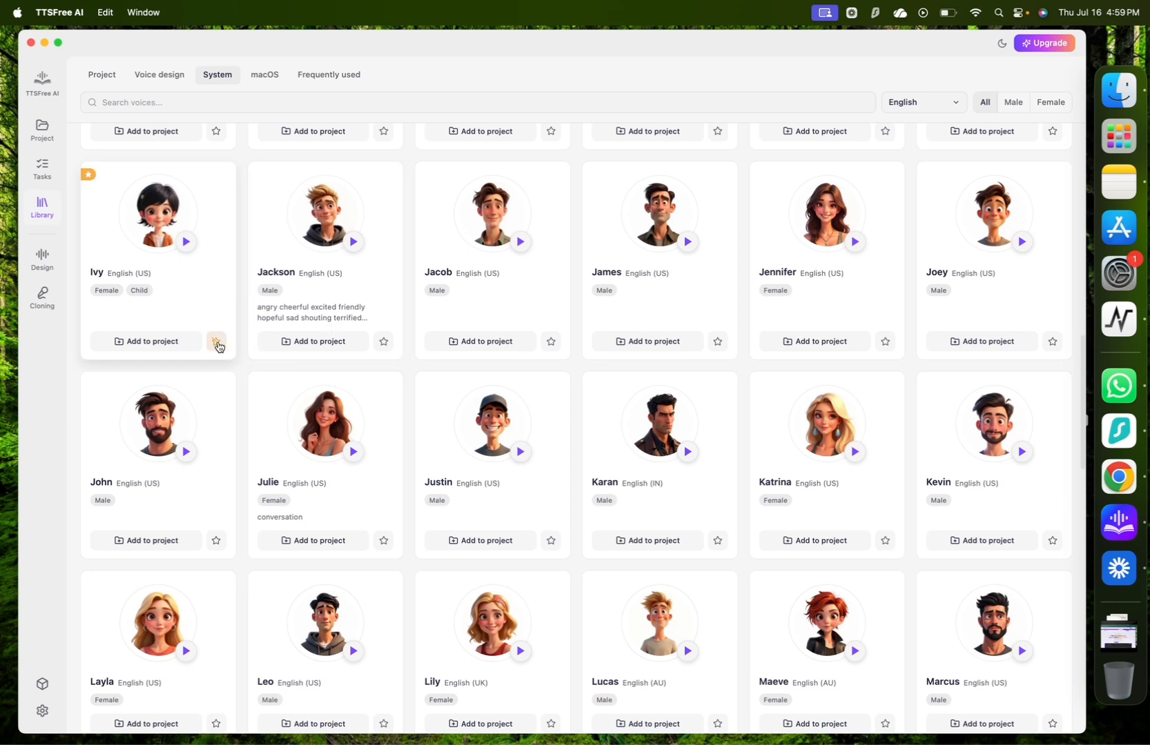
scroll(235, 214, "up", 15)
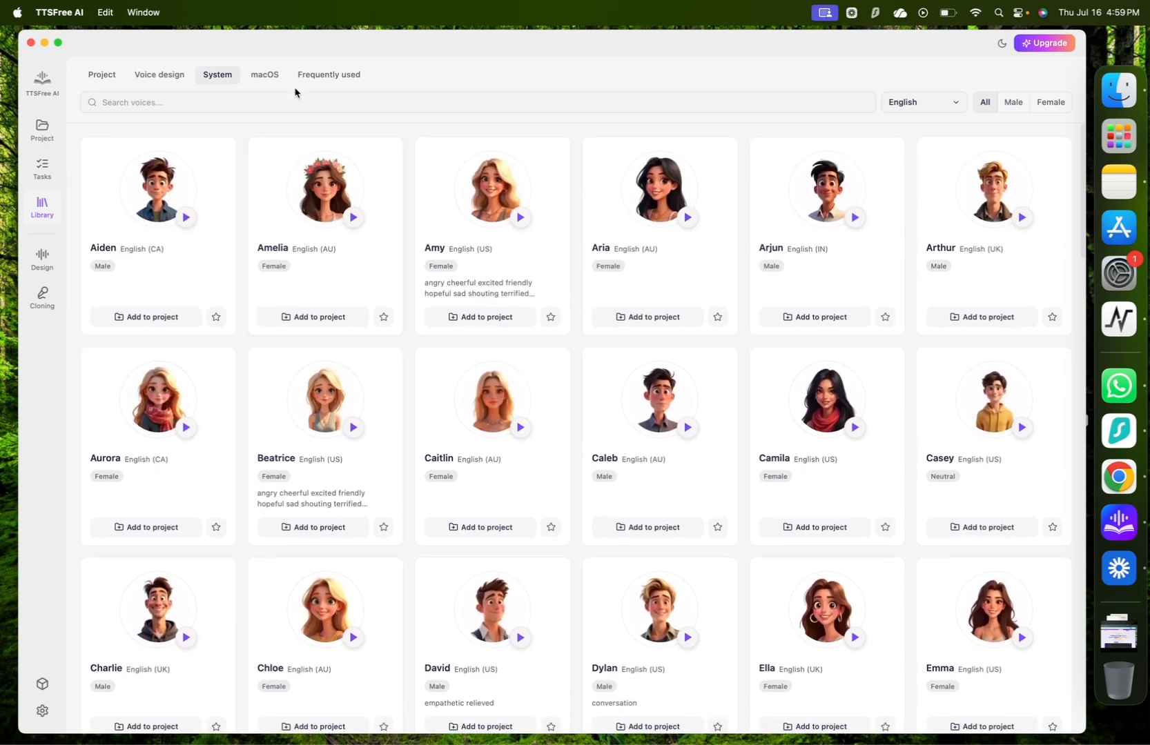
Open voice design and examine the voice fine-tuning options for speaker and voice description.
left_click(42, 260)
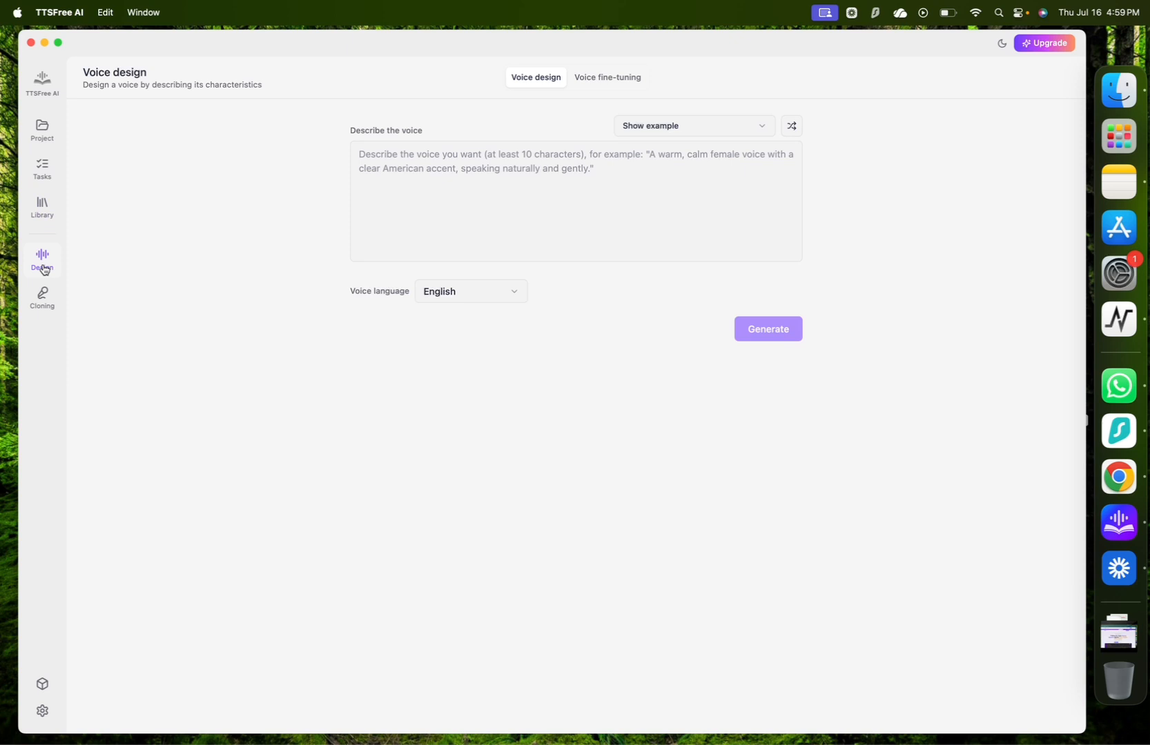
left_click(606, 83)
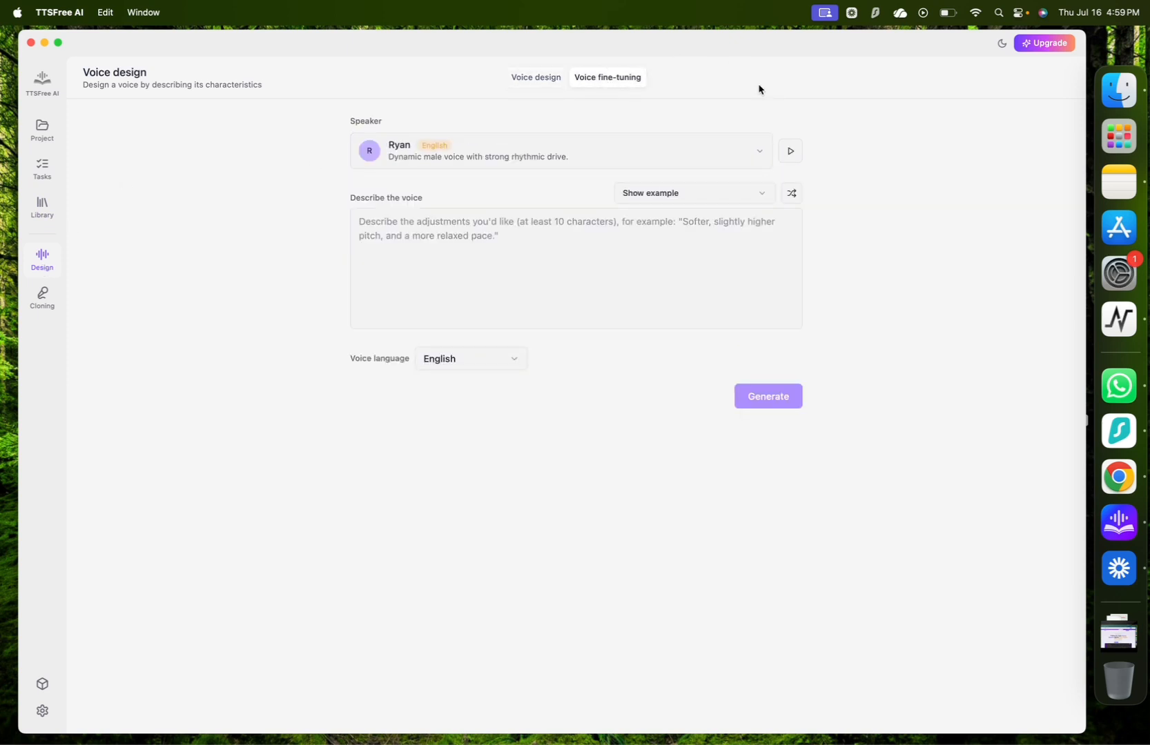
left_click(788, 190)
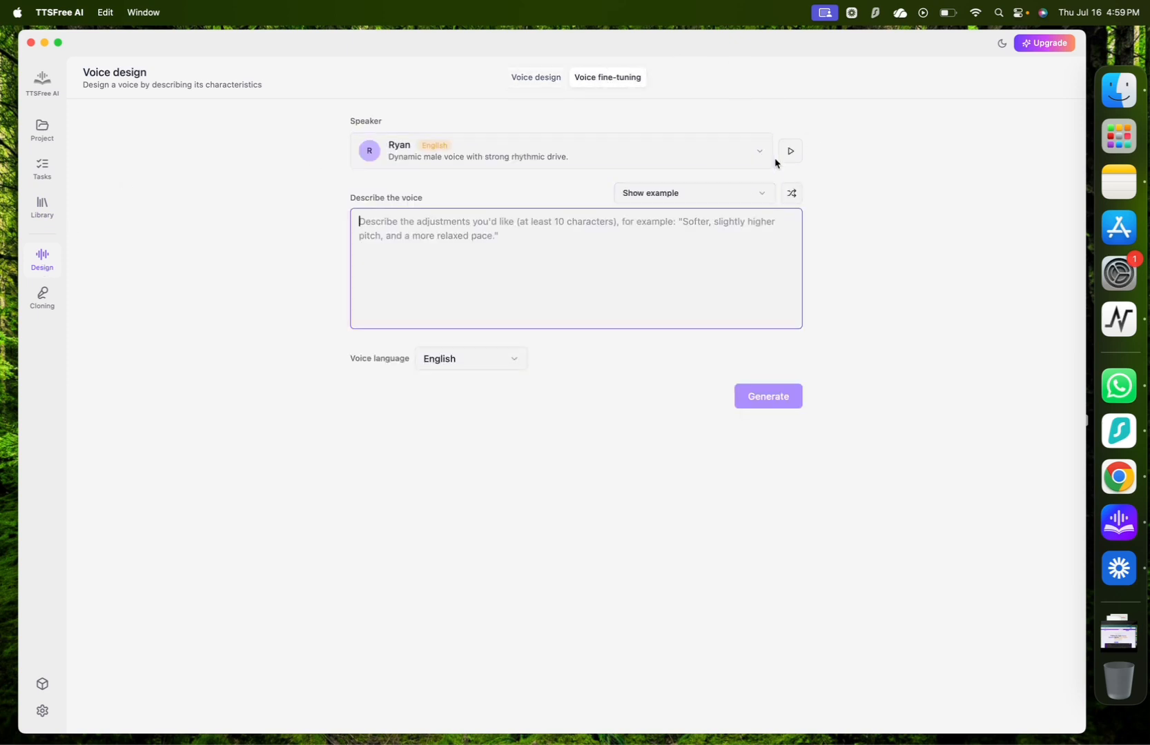
Generate English voice candidates in voice design from the Sunny Boy-Next-Door example description.
left_click(539, 81)
left_click(724, 124)
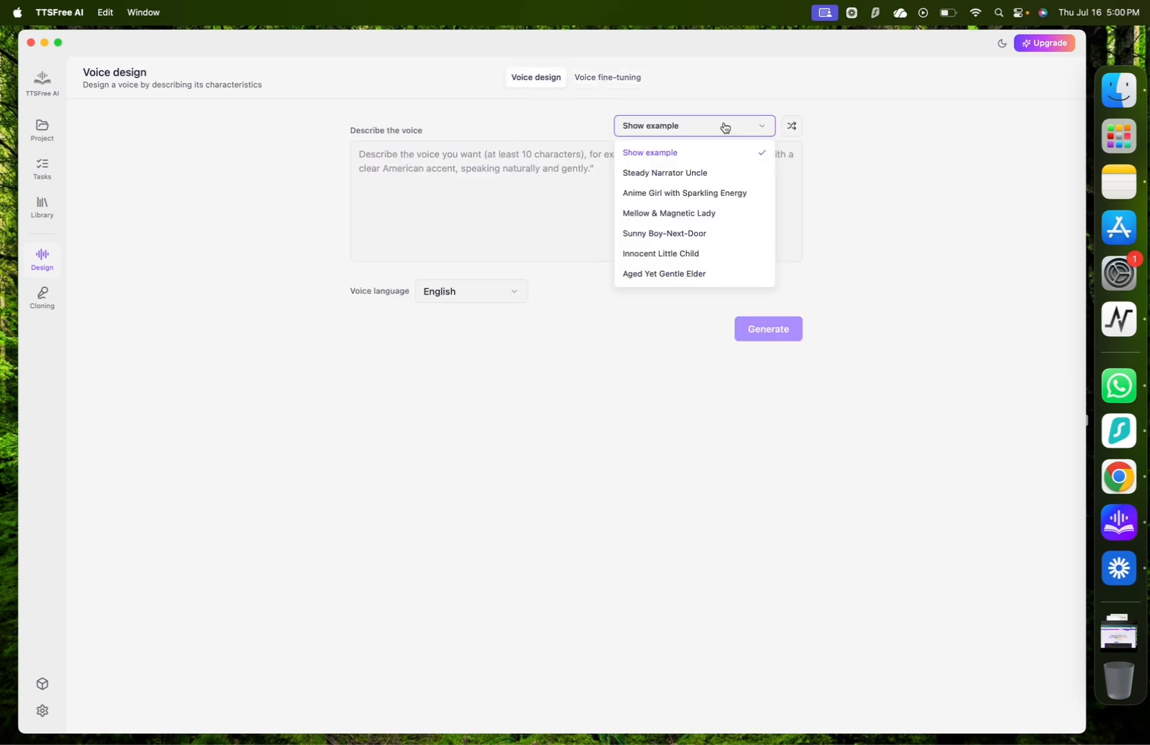
left_click(687, 234)
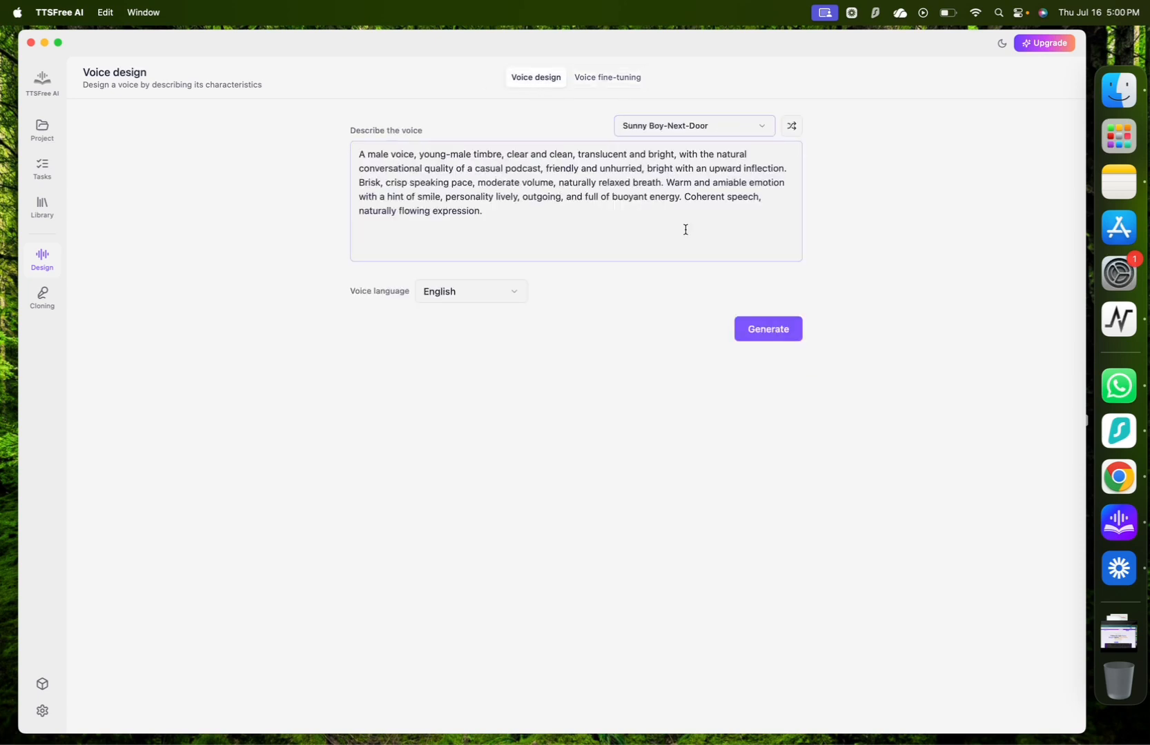
left_click_drag(360, 155, 487, 217)
left_click(794, 331)
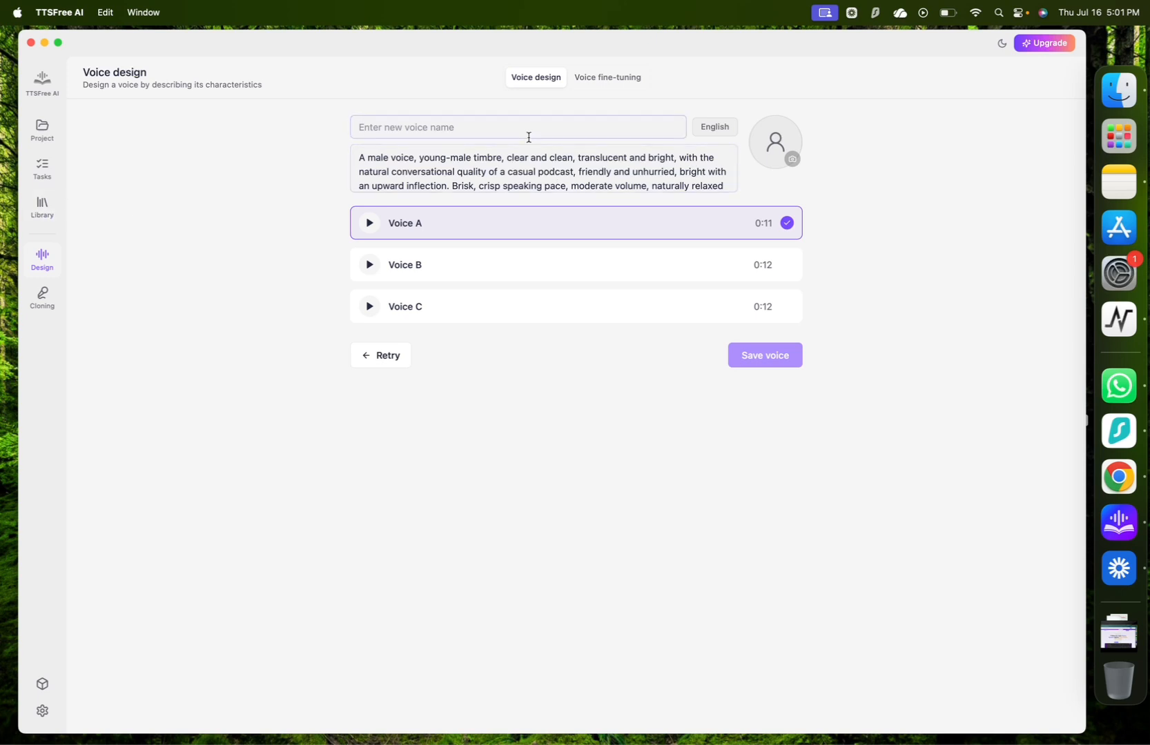
Name the generated Voice A "Cheerful bloke" and save it to the library.
left_click(644, 131)
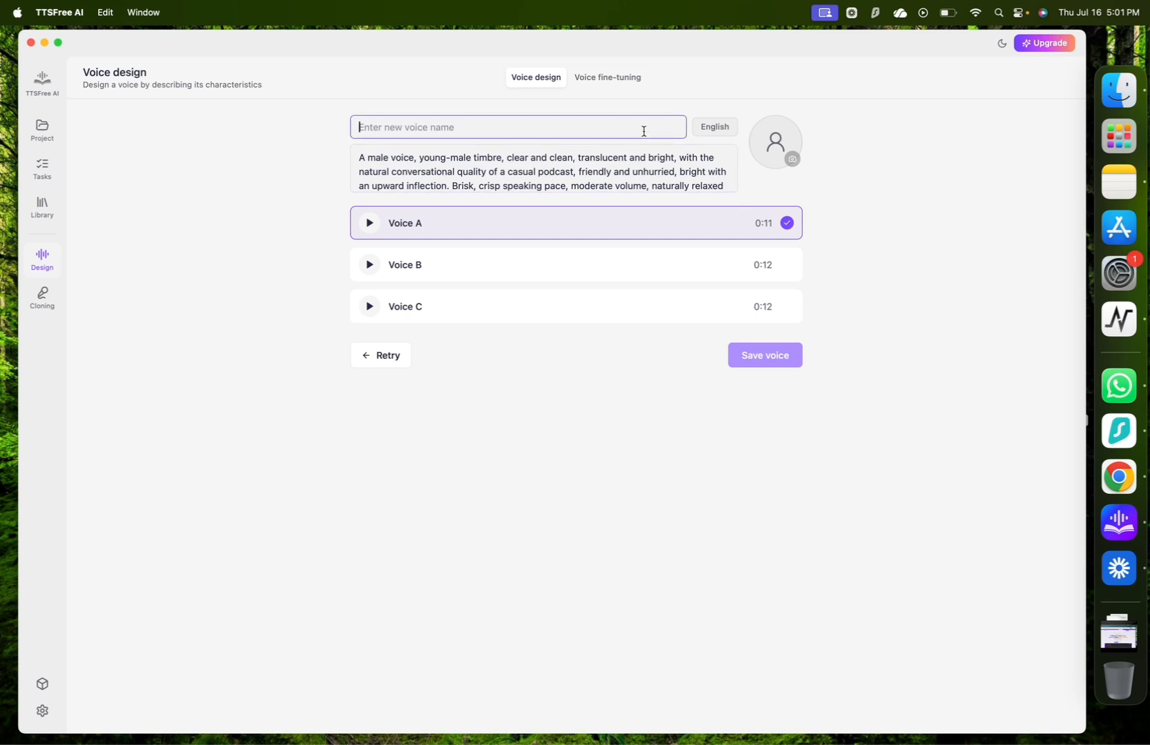
type("Cheerful bloke")
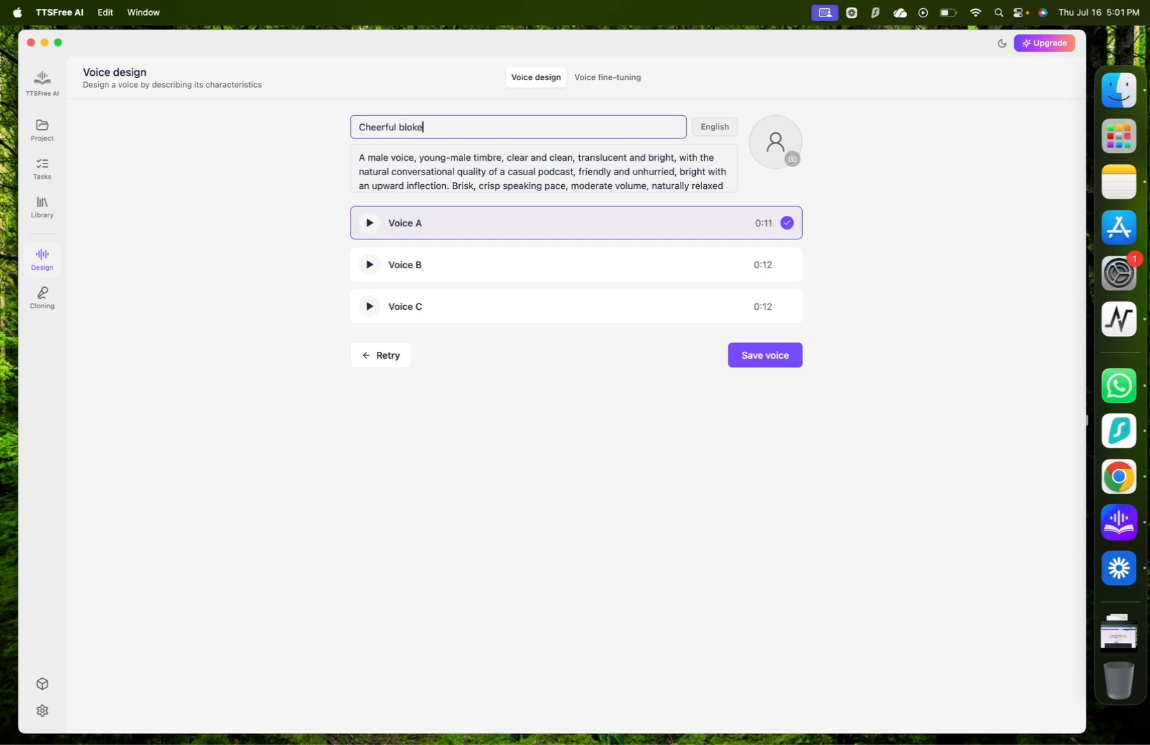
key("Return")
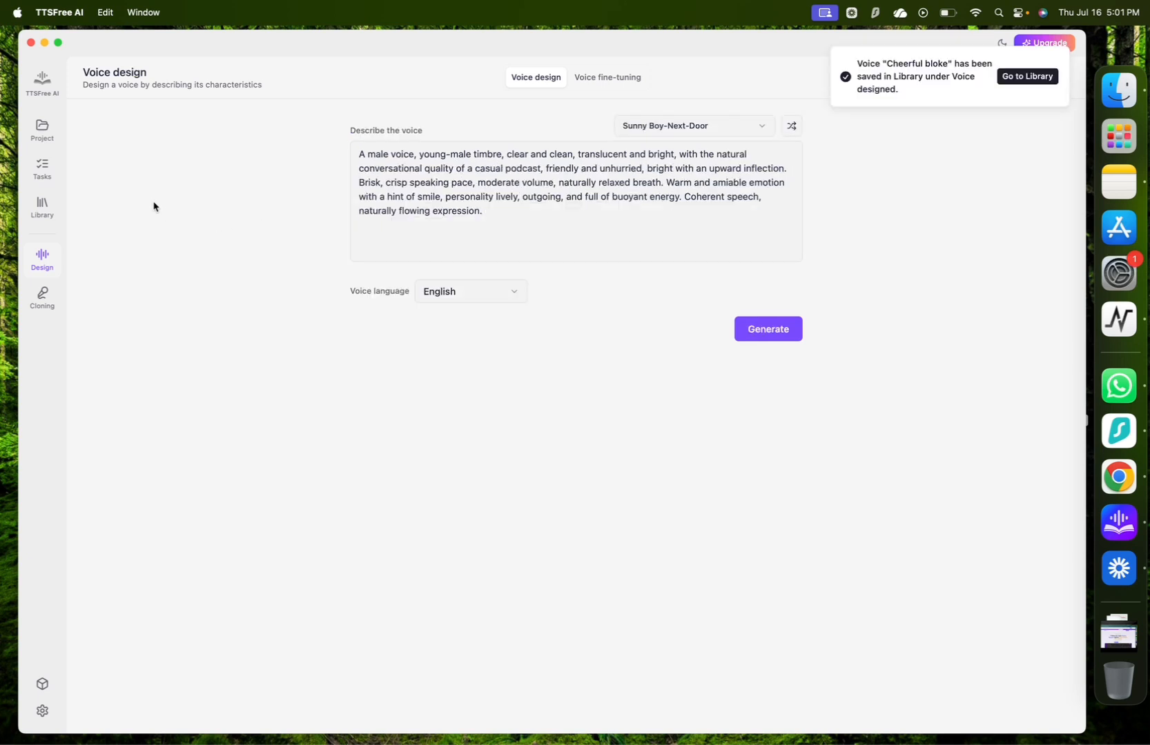
Review the voice cloning verification requirements and play the sample of the cloned voice in the library.
left_click(43, 302)
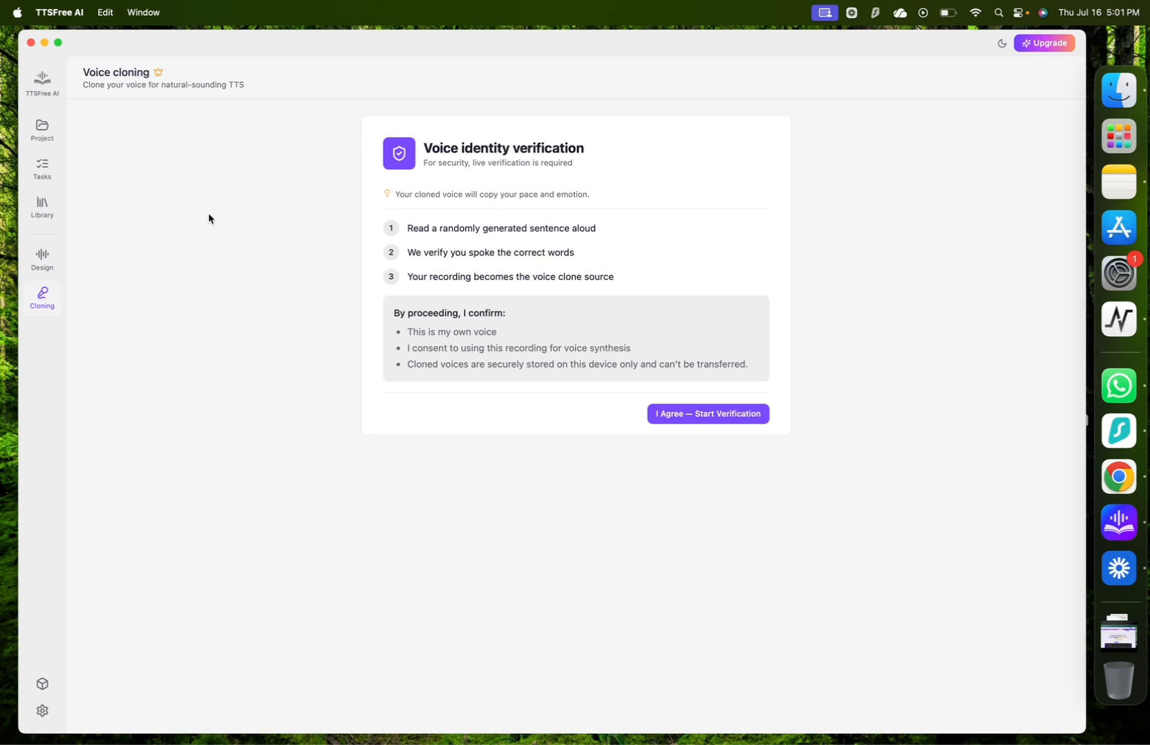
left_click(46, 265)
left_click(44, 214)
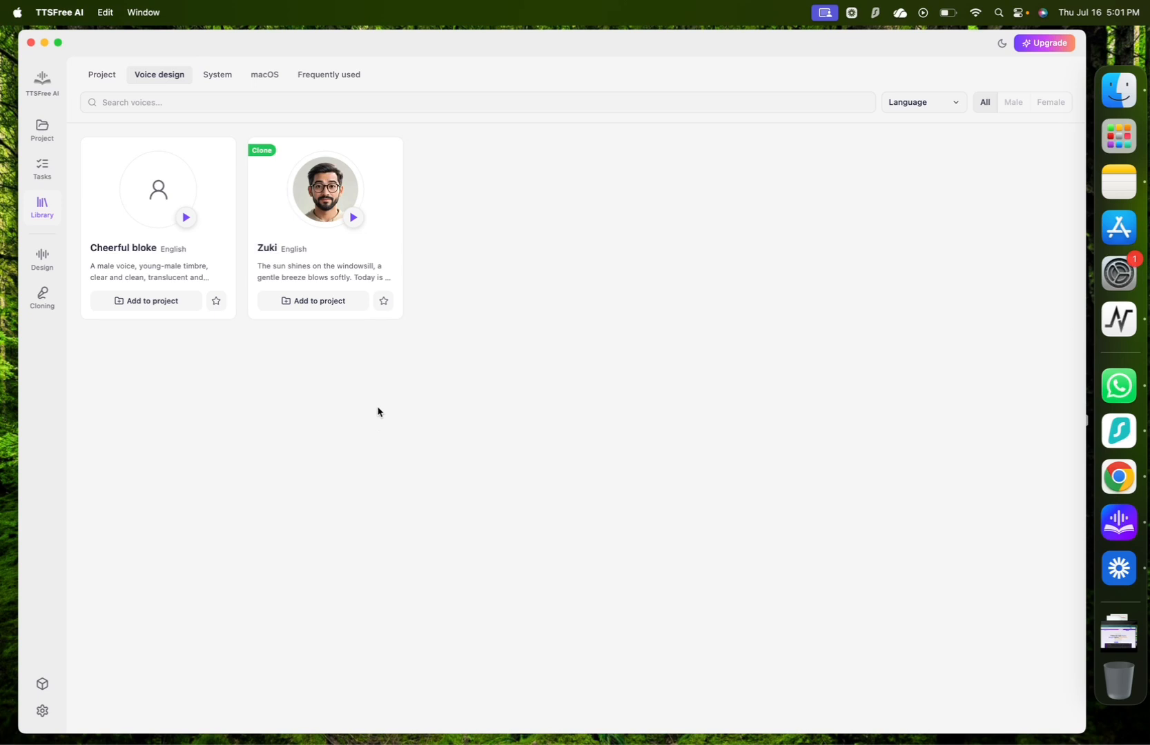
left_click(353, 218)
Revisit the batch generation tasks, the script-mode.txt project, voice design and voice cloning pages.
left_click(42, 167)
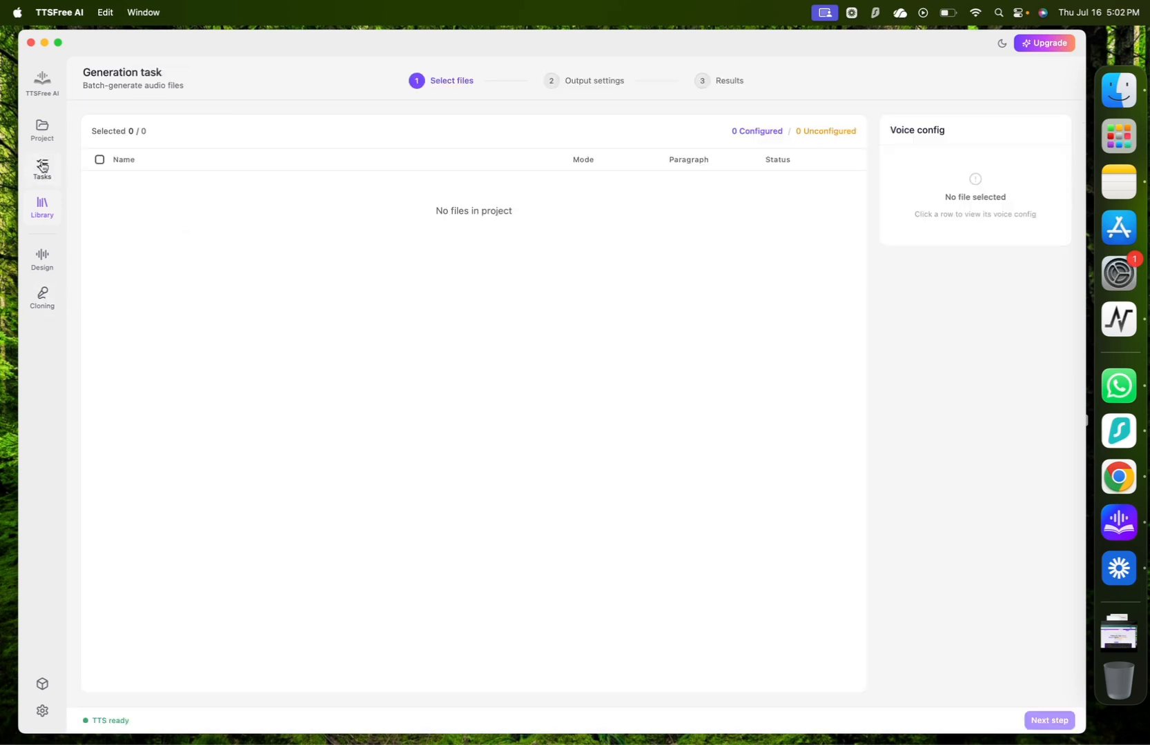
left_click(41, 127)
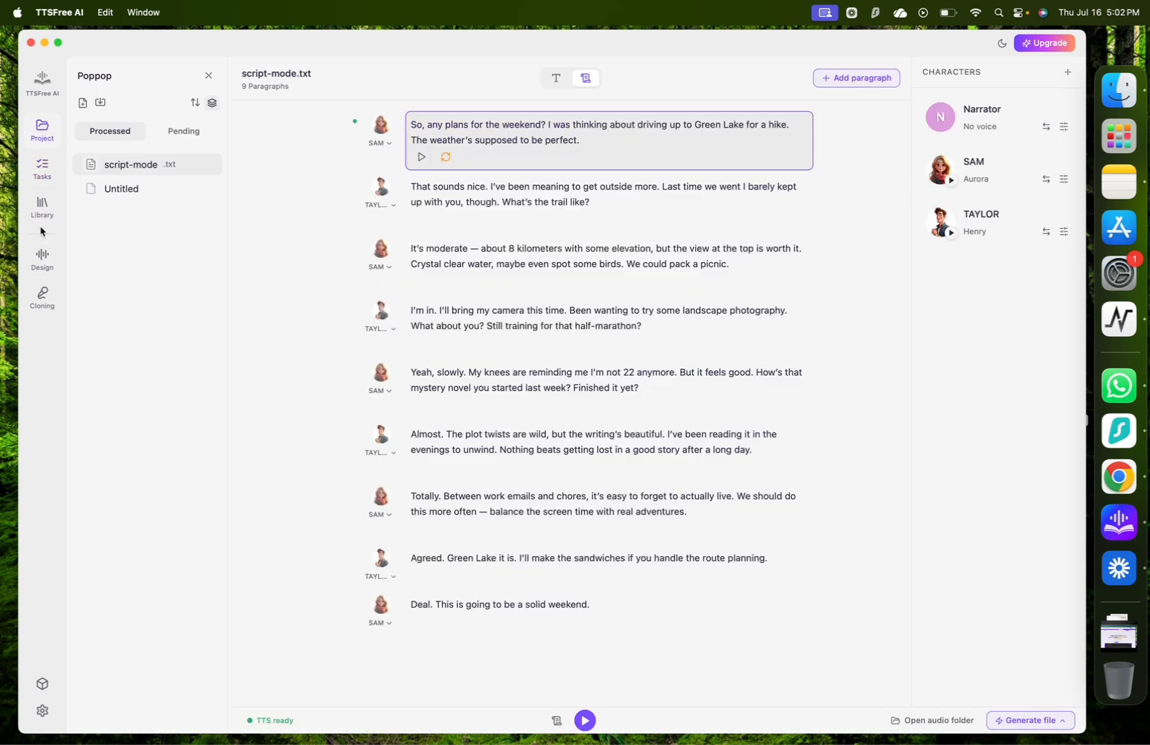
left_click(42, 259)
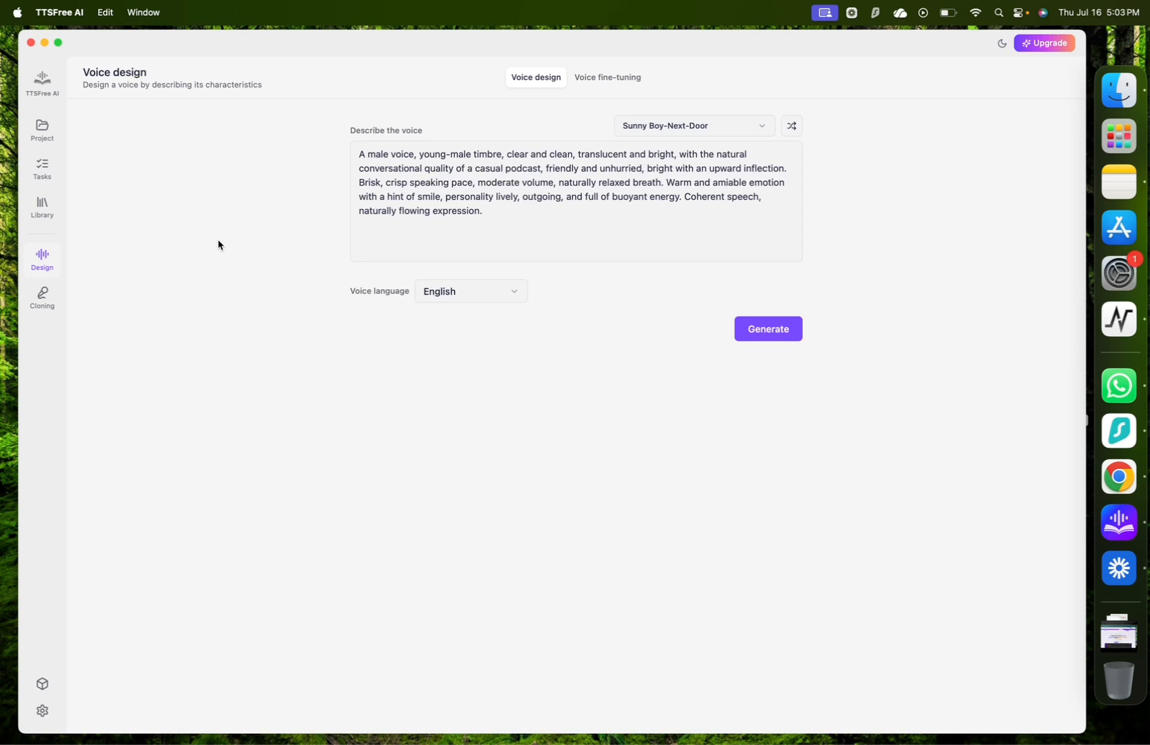
left_click(43, 304)
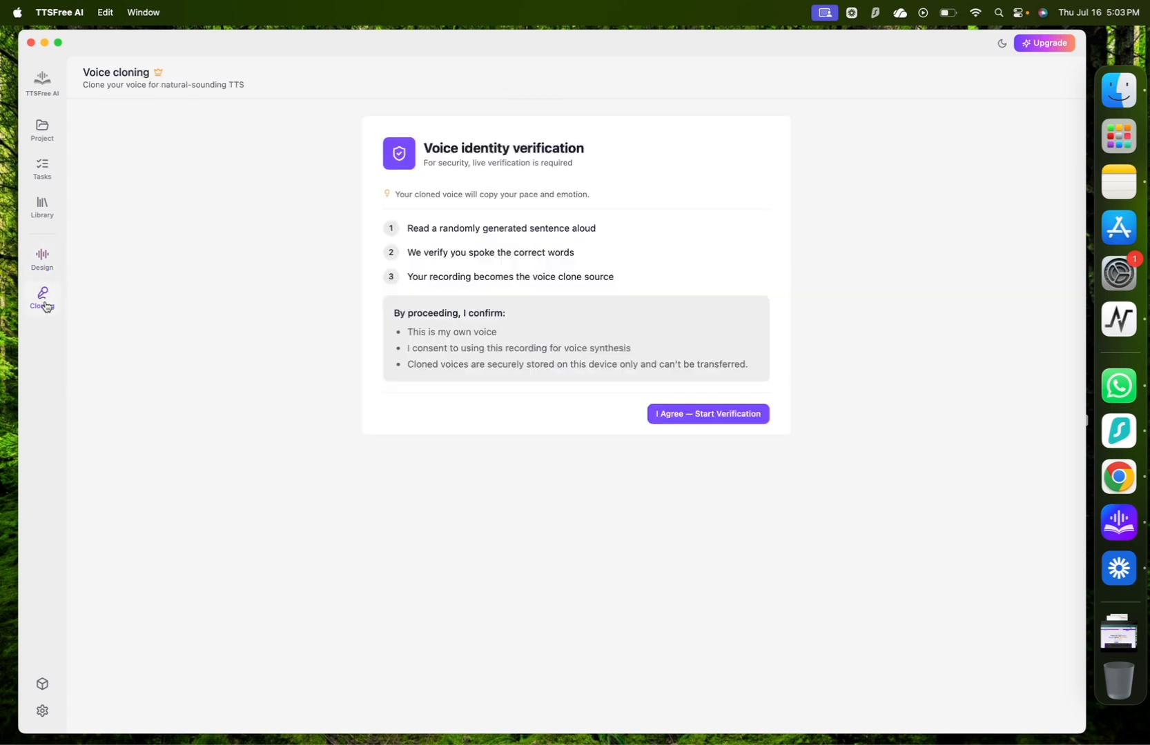